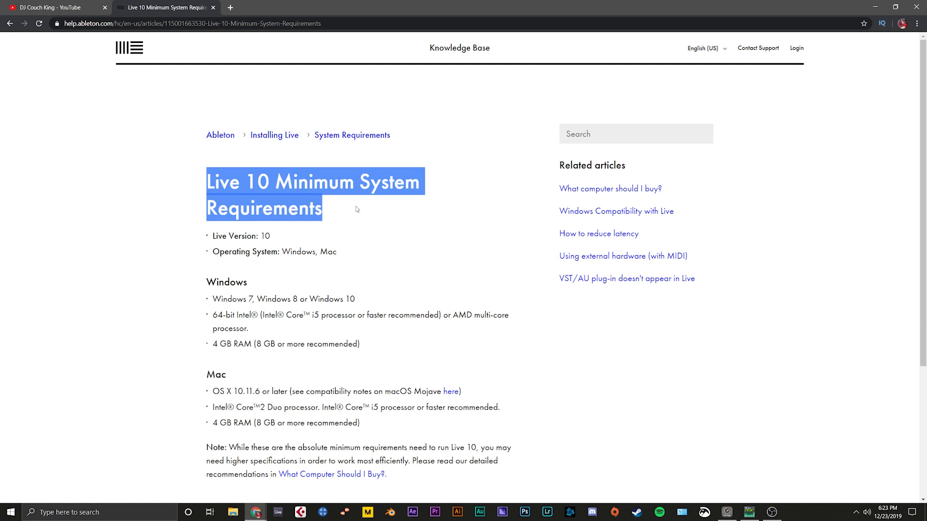
Review the computer's device and Windows specifications on the system About page, and close it
click(375, 340)
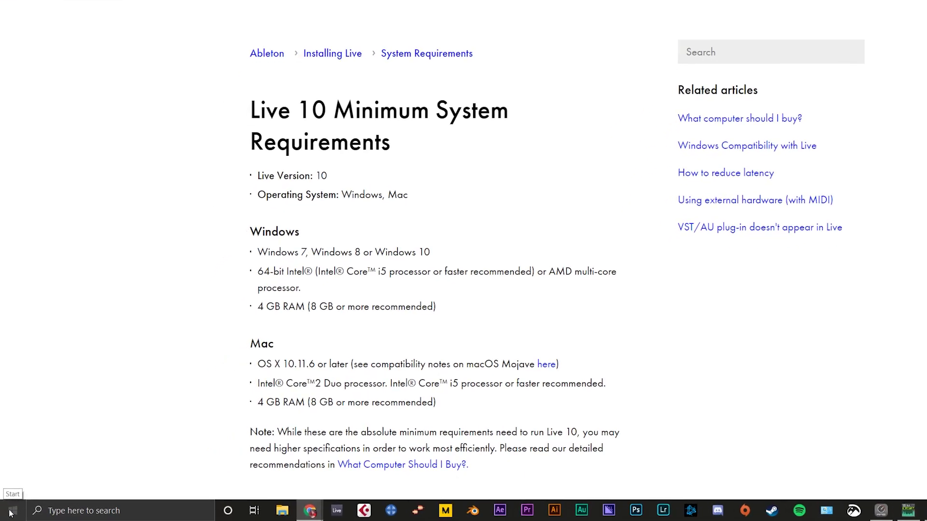
right_click(9, 513)
mouse_move(32, 482)
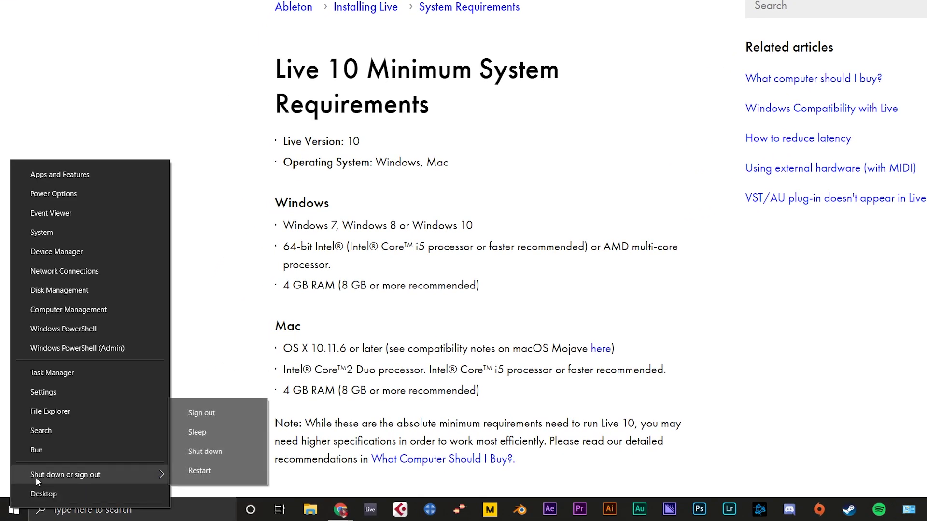
click(76, 232)
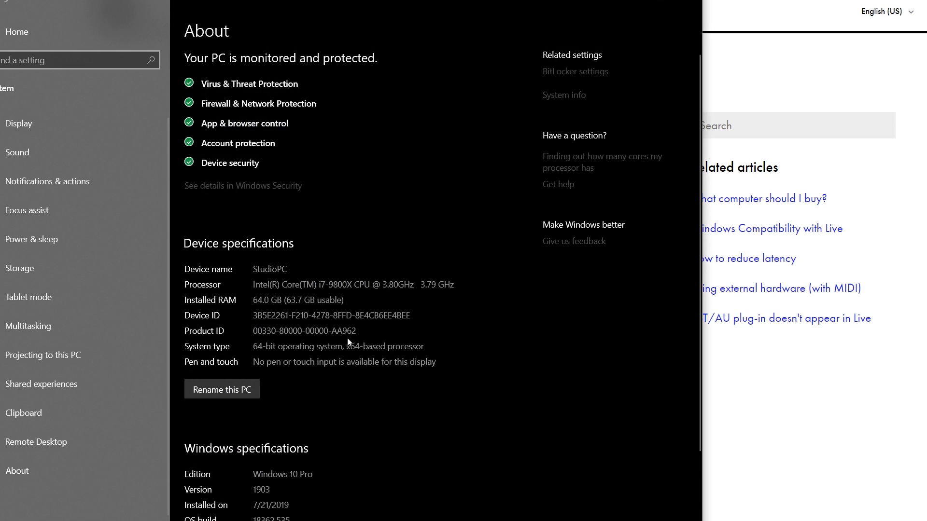
scroll(303, 436, down, 2)
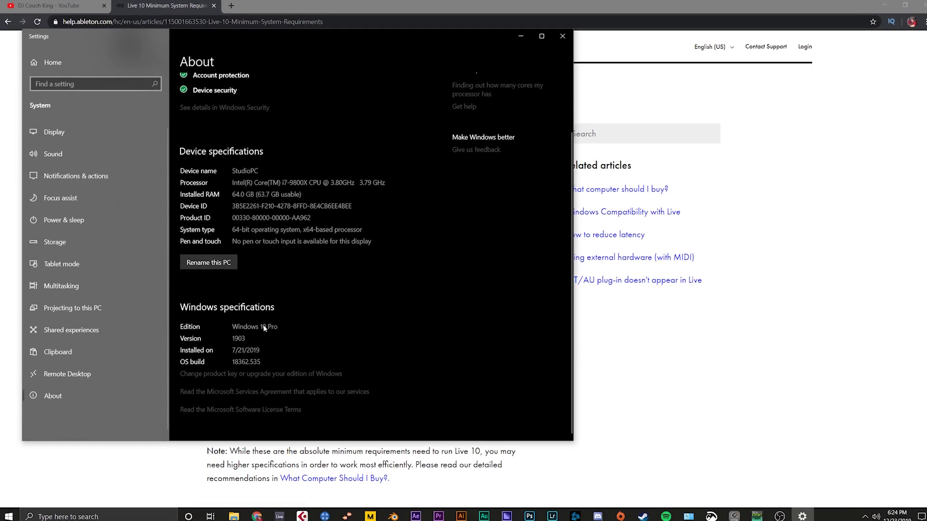
key(alt+F4)
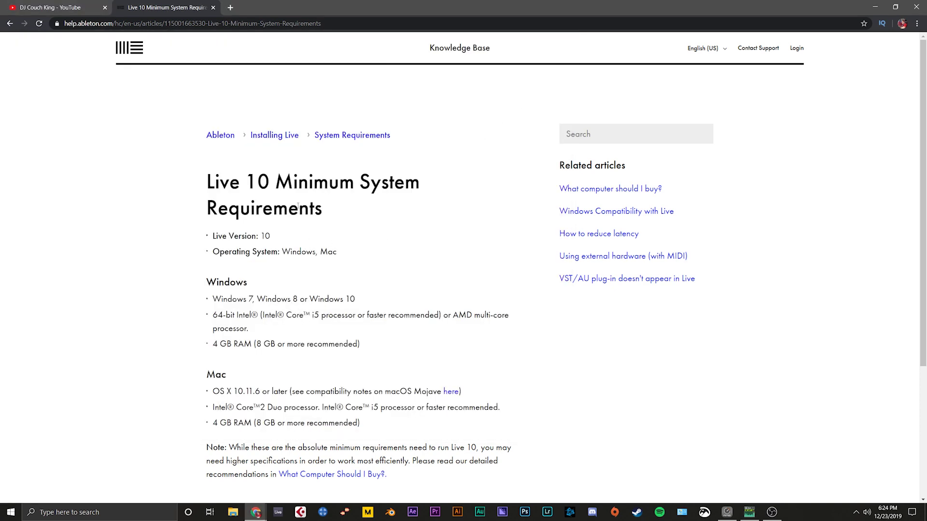
Close the Live 10 system requirements page and the remaining YouTube channel page to shut the browser
scroll(375, 263, down, 1)
scroll(410, 314, up, 1)
click(213, 7)
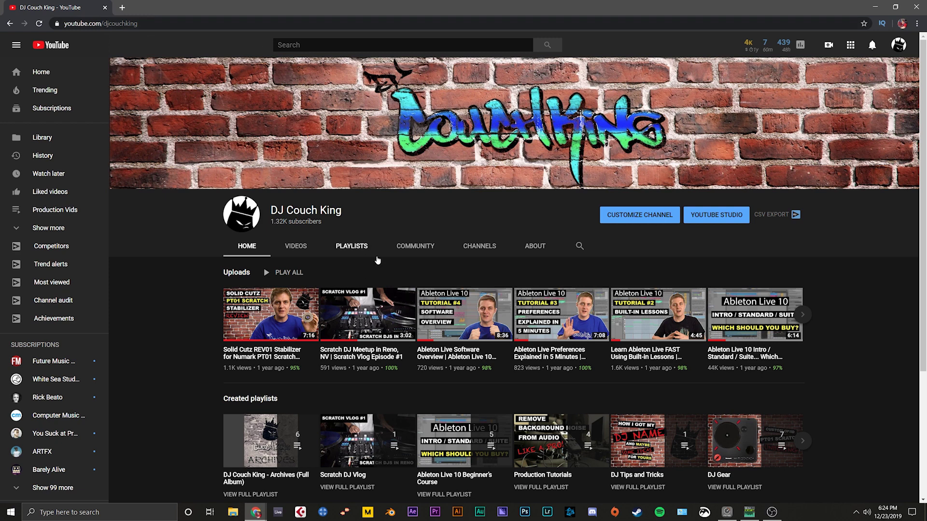
click(105, 8)
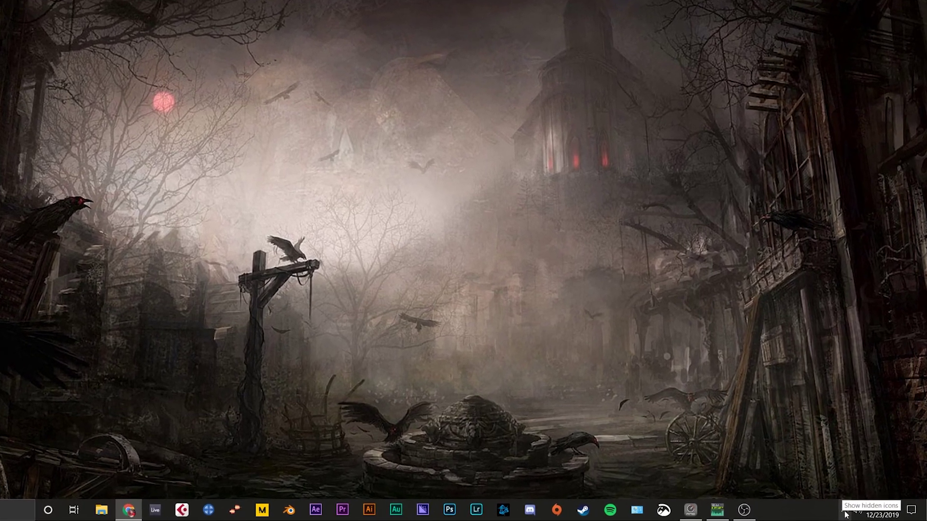
Check the hidden notification-area icons and examine the list of startup programs in Task Manager
click(855, 515)
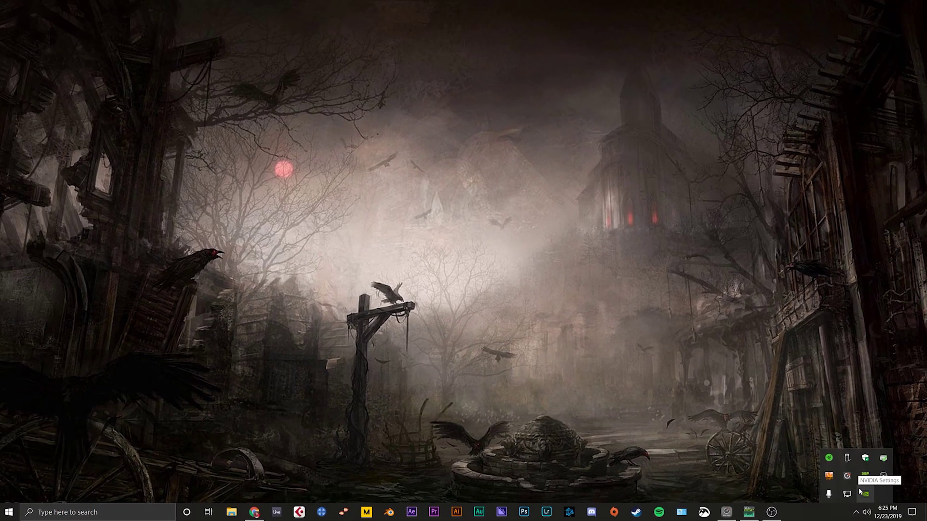
click(162, 438)
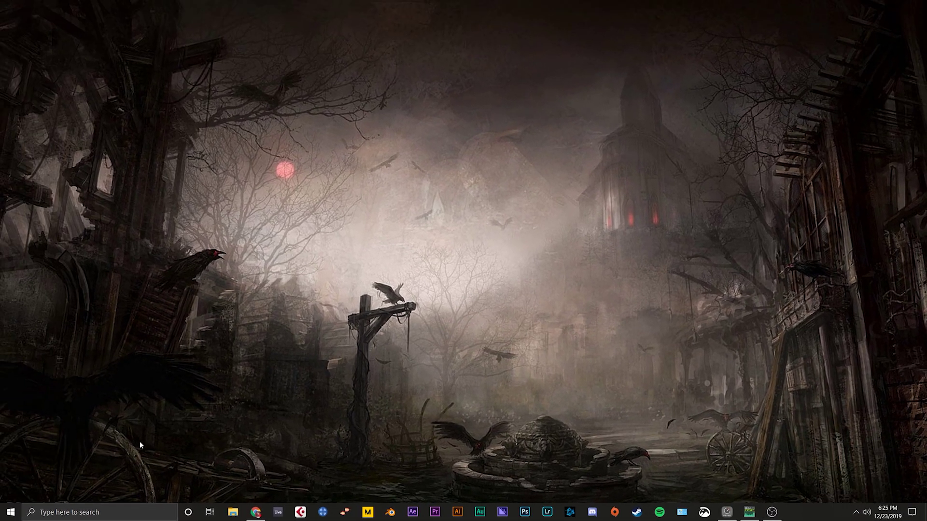
right_click(12, 513)
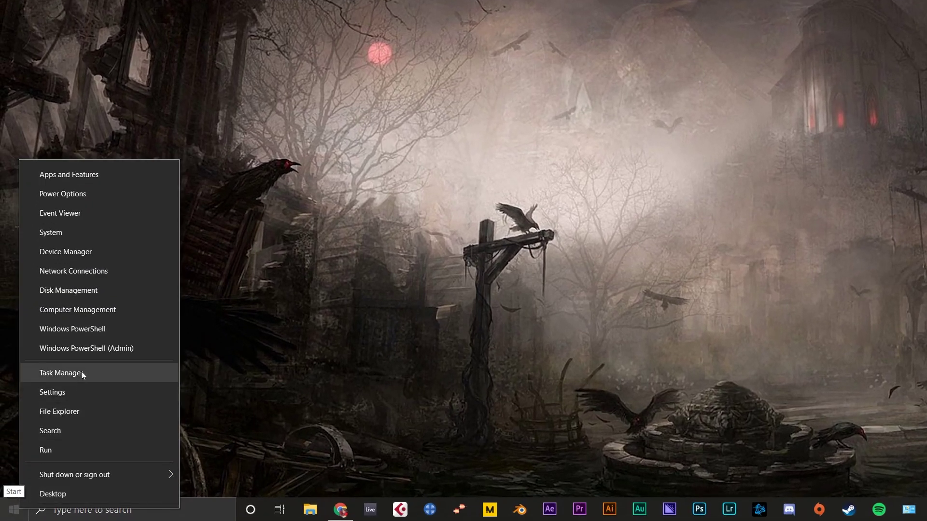
click(79, 373)
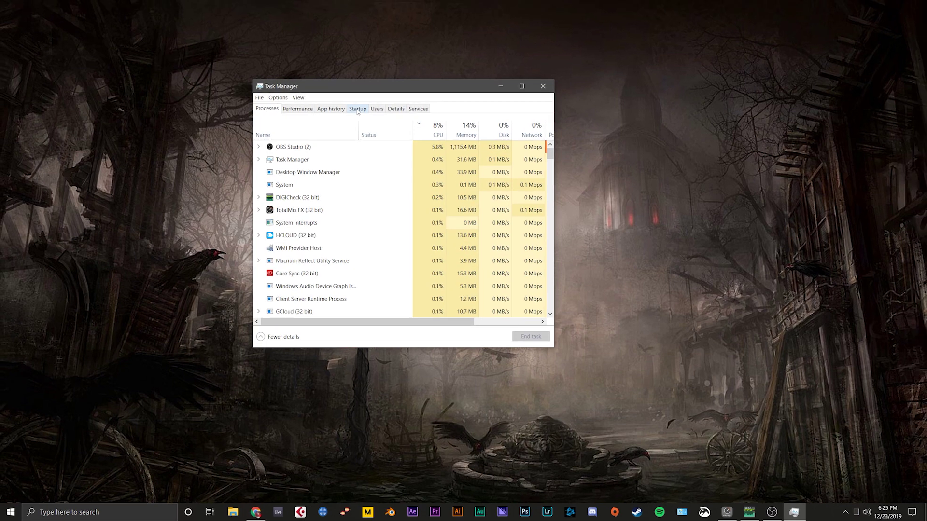
click(357, 109)
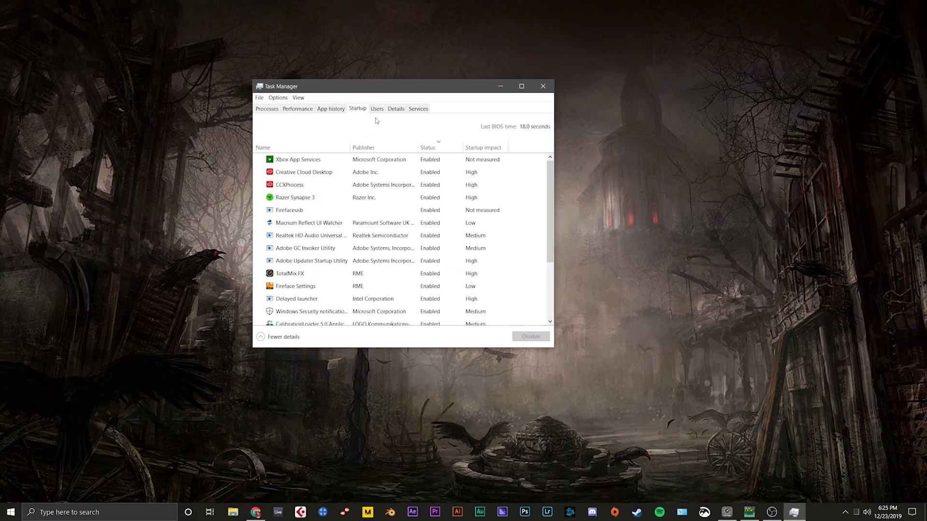
mouse_move(551, 193)
mouse_down()
mouse_move(555, 272)
mouse_move(553, 195)
mouse_up()
Examine the running processes in Task Manager by their memory and CPU usage
click(268, 110)
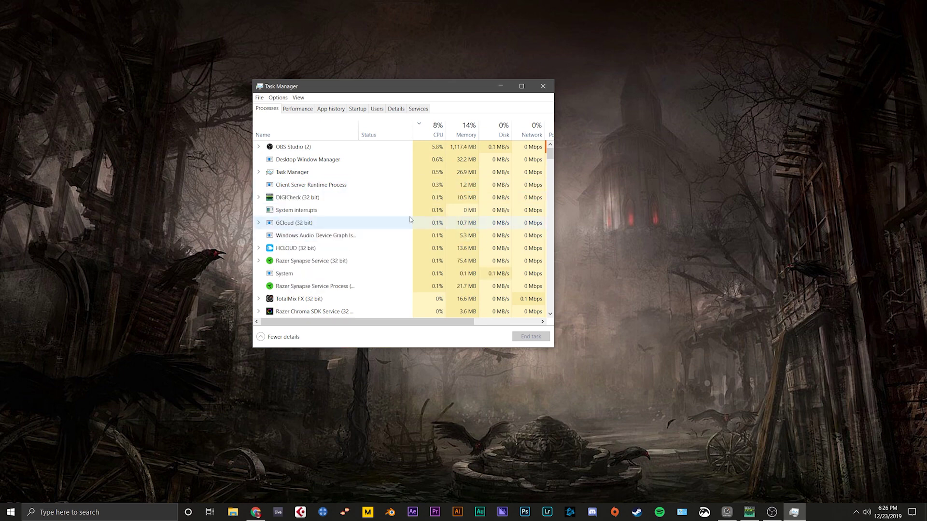
click(469, 137)
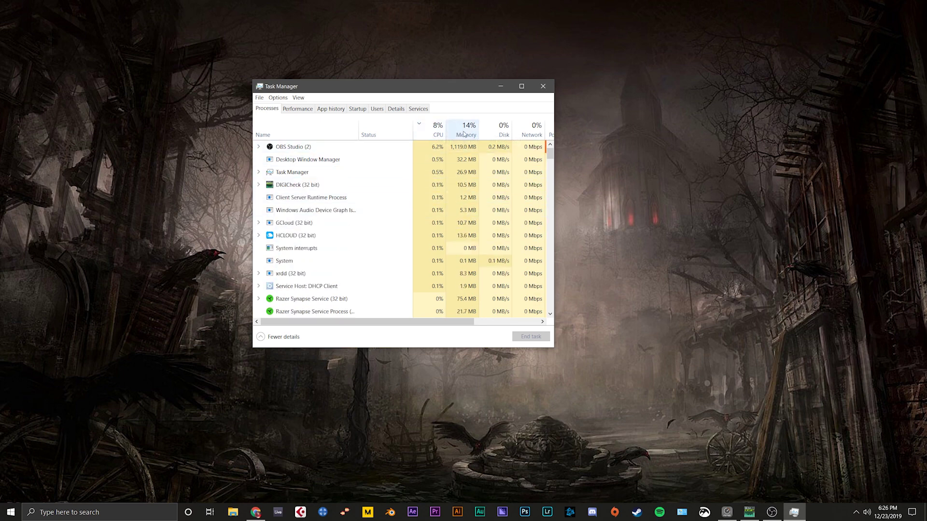
click(438, 137)
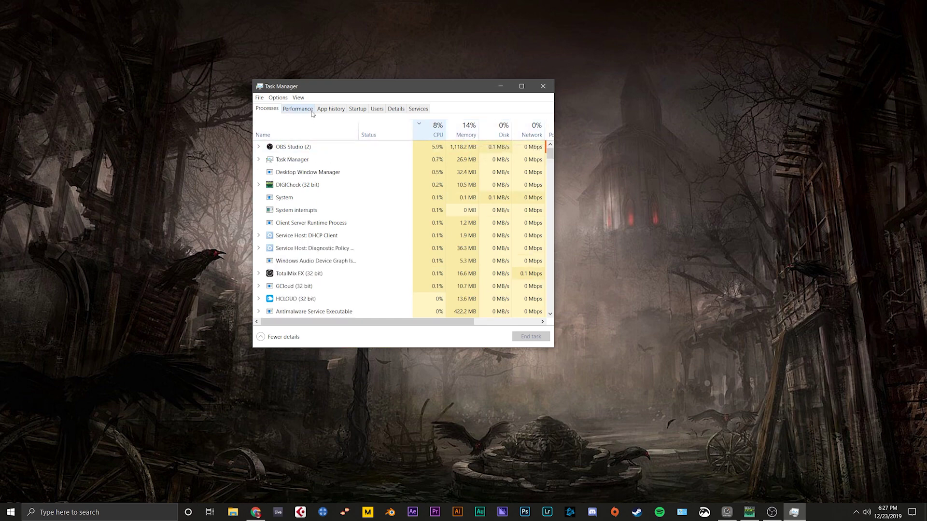
Examine Task Manager's performance graphs for the CPU and the list of other hardware resources
click(299, 109)
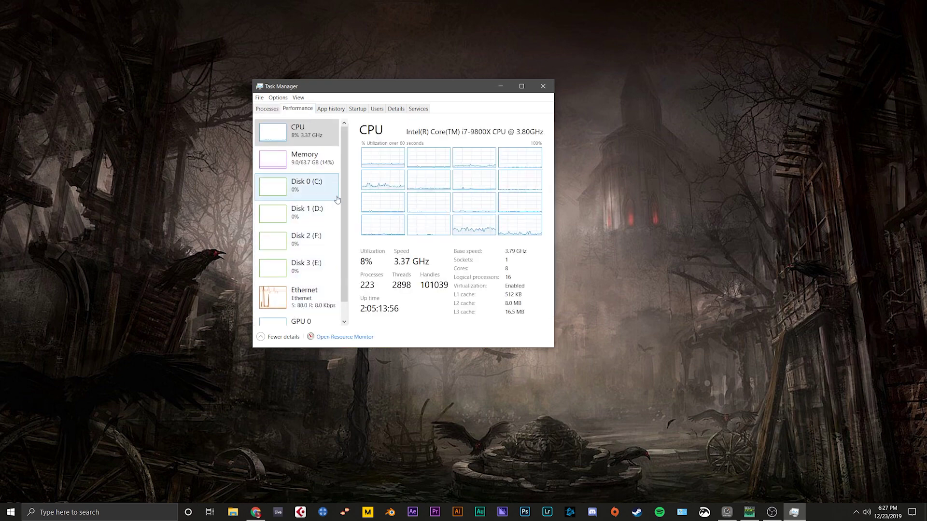
scroll(343, 229, down, 1)
scroll(345, 232, up, 1)
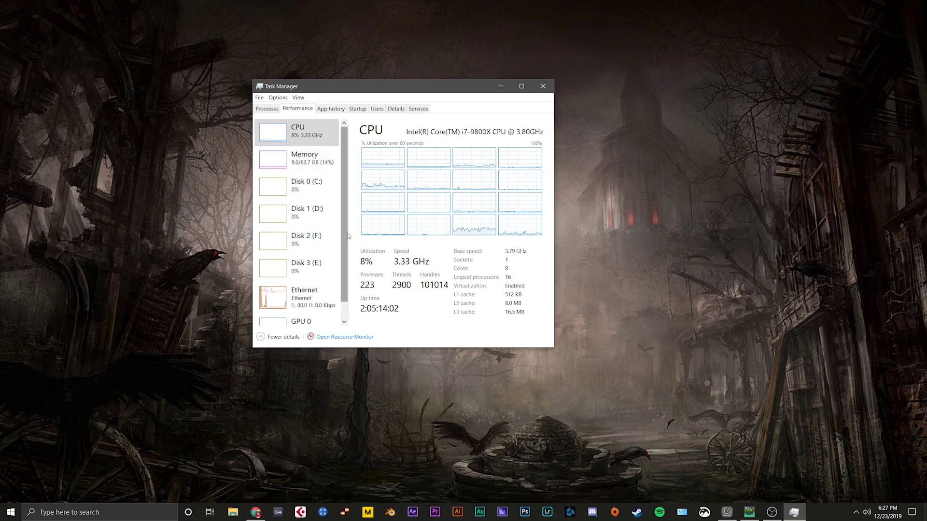
scroll(346, 236, down, 1)
scroll(346, 236, up, 1)
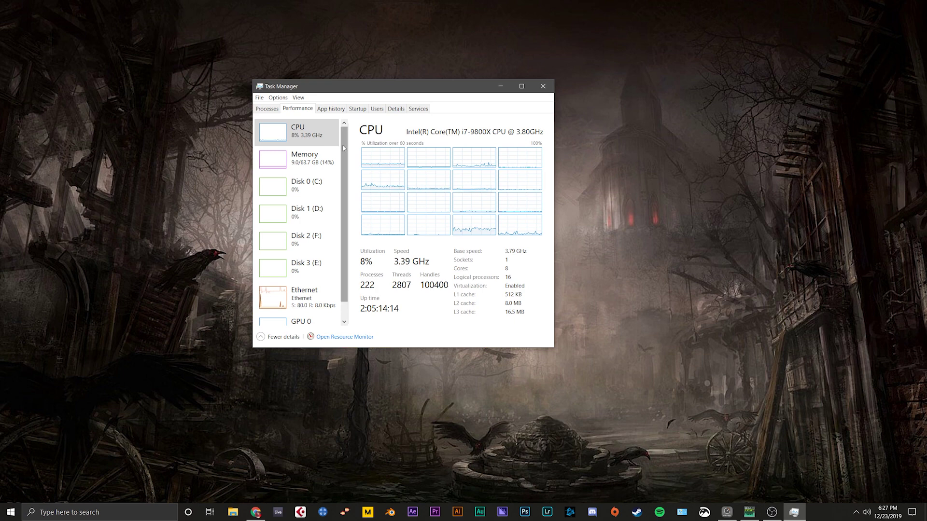
Recheck the processes, startup programs and hidden notification-area icons, and close Task Manager
click(267, 109)
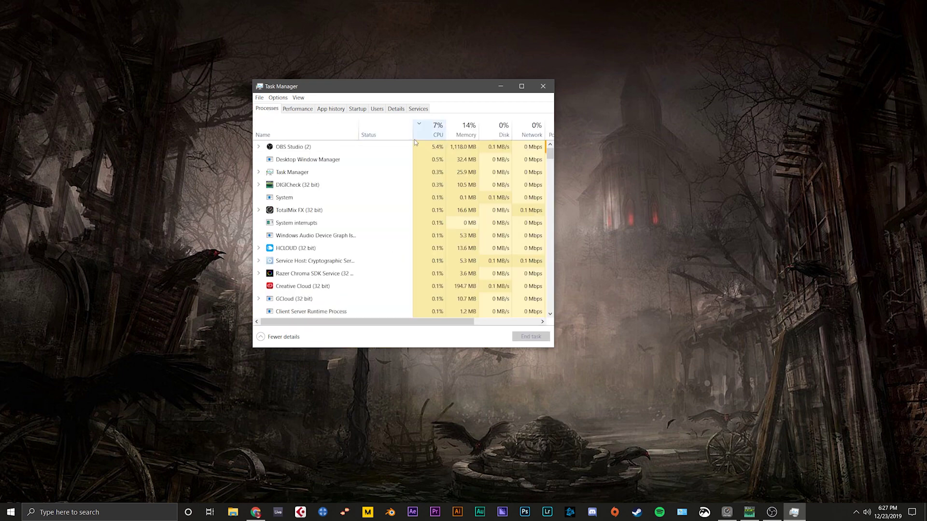
click(358, 109)
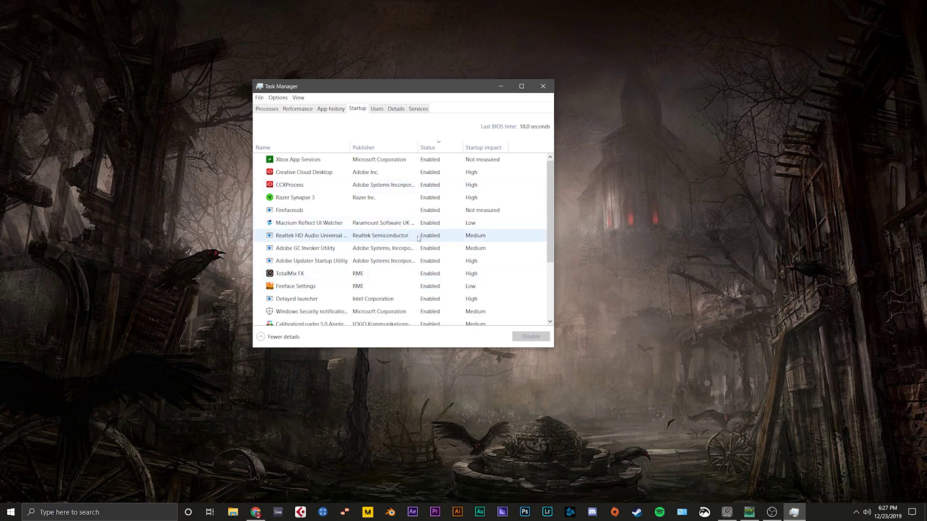
click(856, 512)
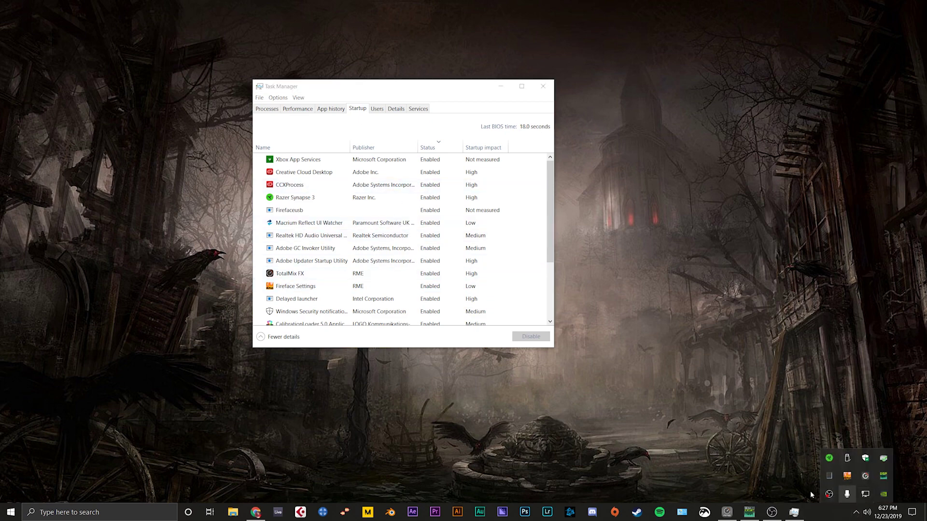
click(856, 511)
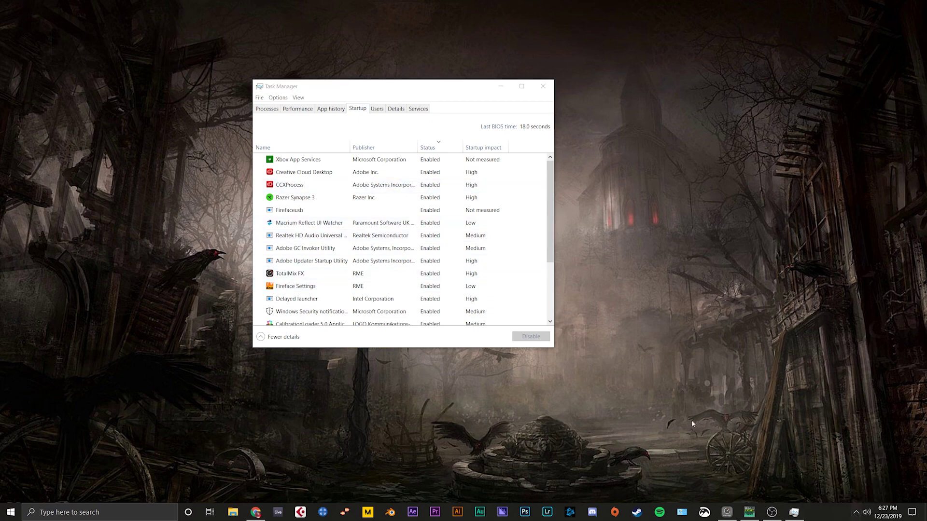
click(543, 87)
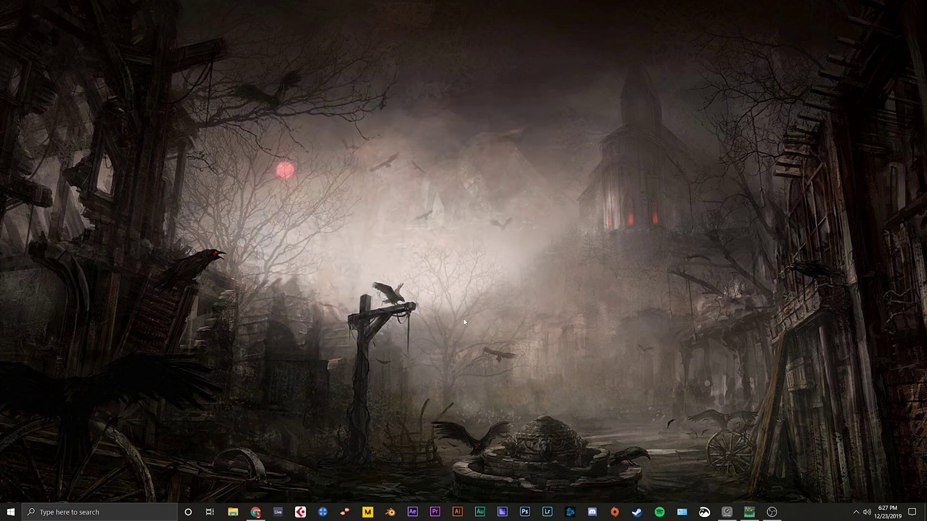
Search Windows for "control" and open the Control Panel
click(110, 514)
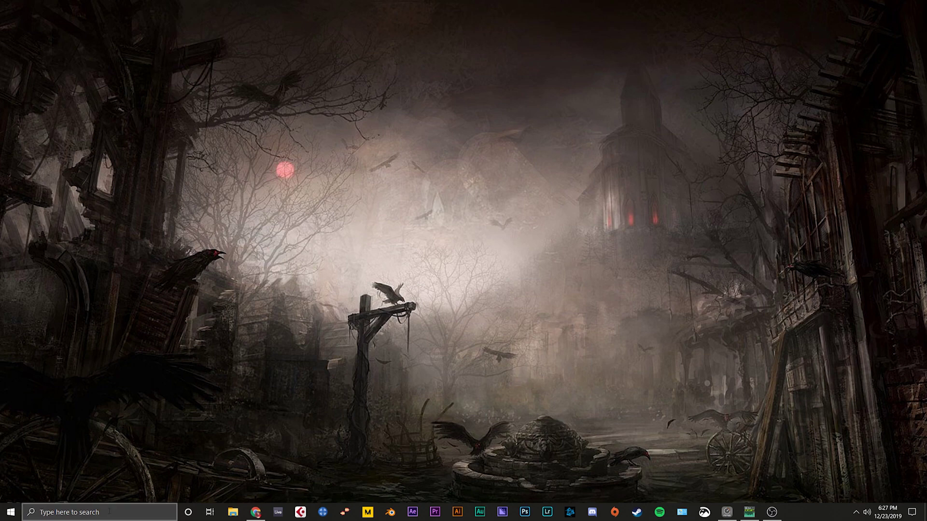
text(o)
key(BackSpace)
text(control)
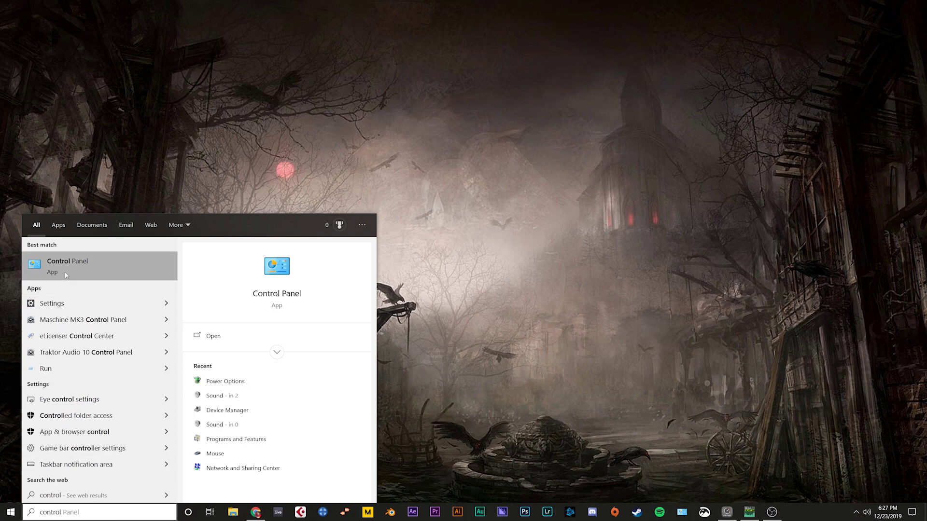
click(97, 265)
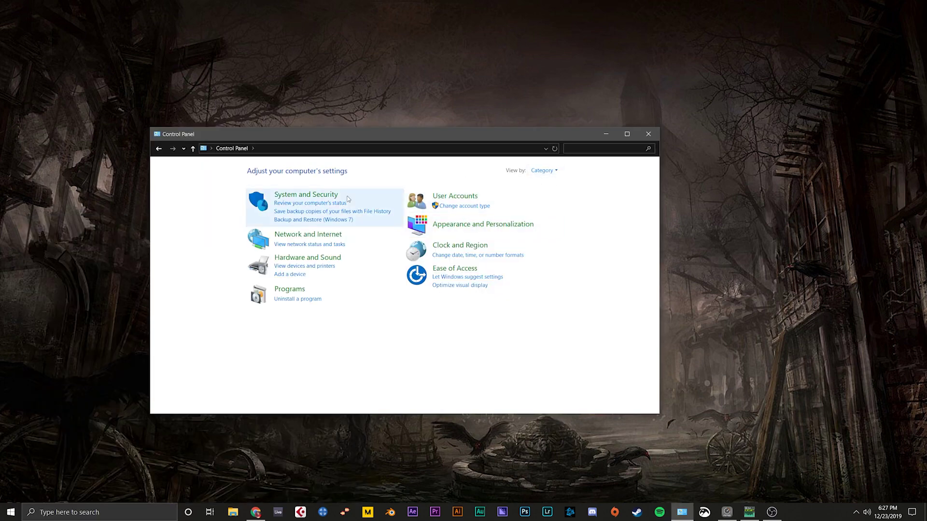
Switch the Control Panel from category view to large icons
click(551, 171)
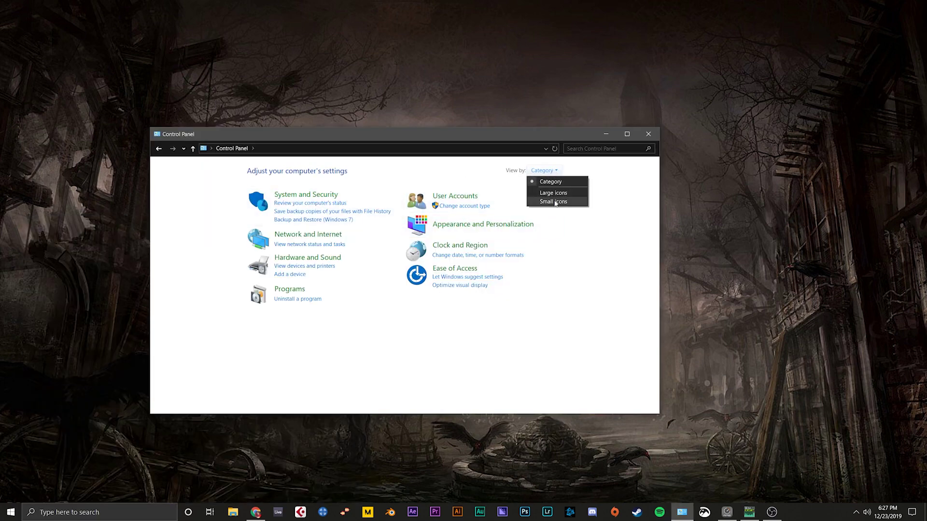
click(393, 368)
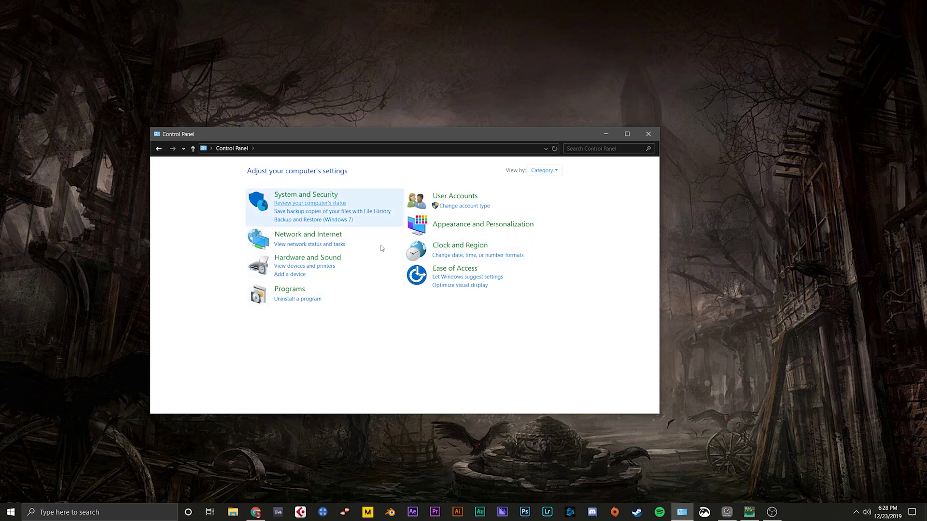
click(543, 172)
click(553, 193)
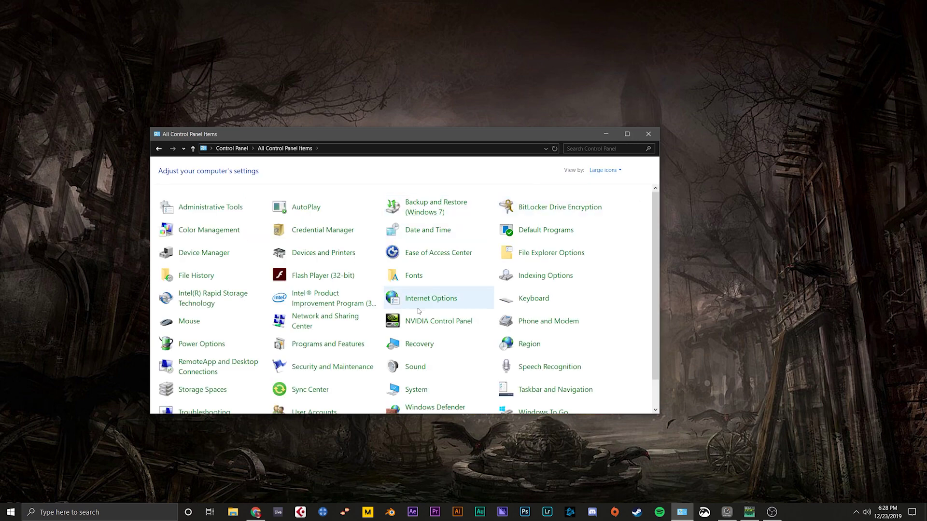
Open the High performance plan's settings in Power Options and set the display turn-off time to Never
scroll(425, 314, down, 1)
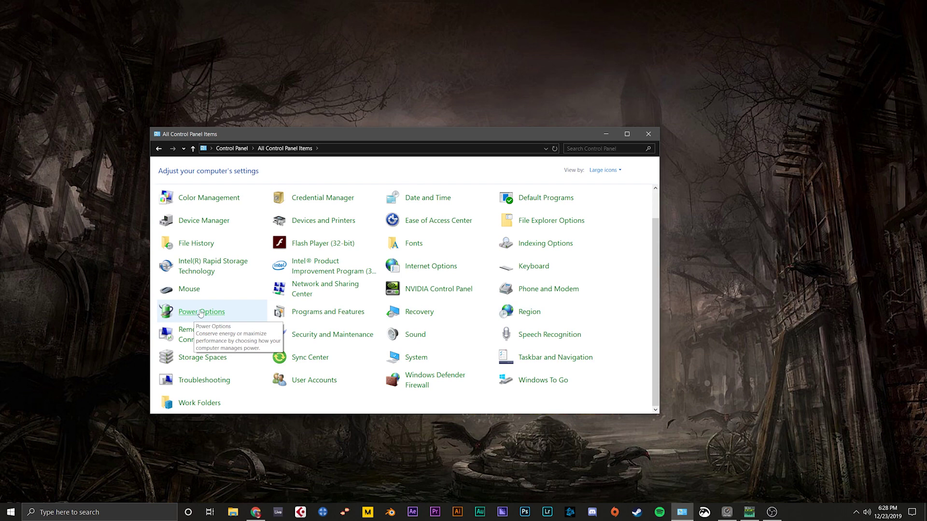
click(198, 314)
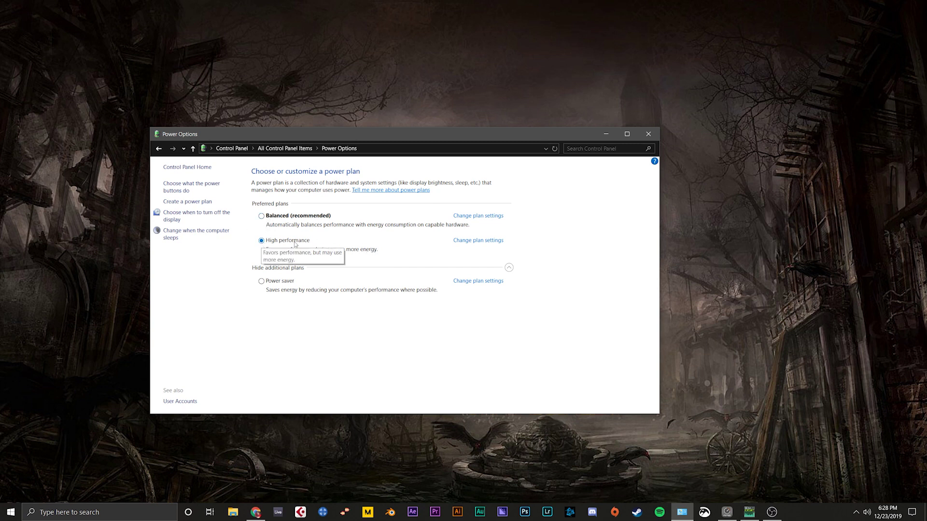
click(480, 241)
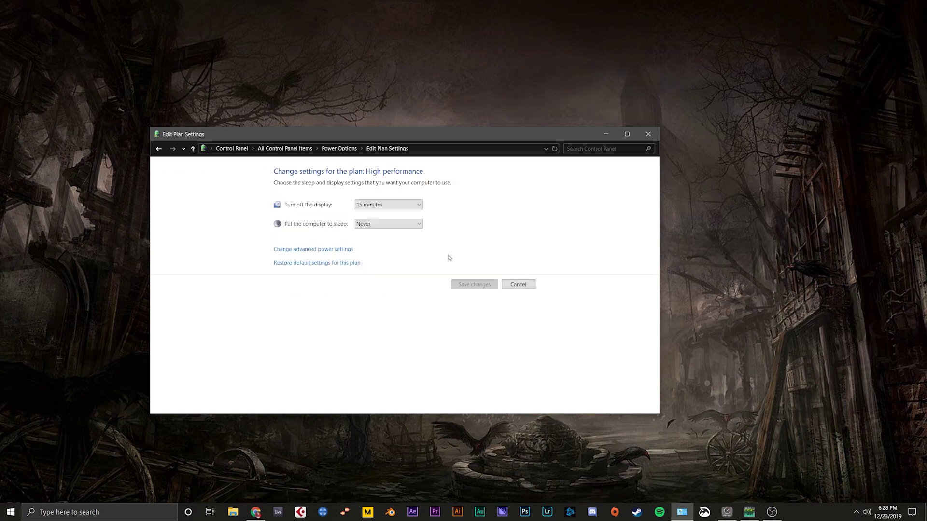
click(401, 206)
click(286, 209)
Set the hard disk turn-off time to Never in the High performance plan's advanced power settings and apply it
click(326, 250)
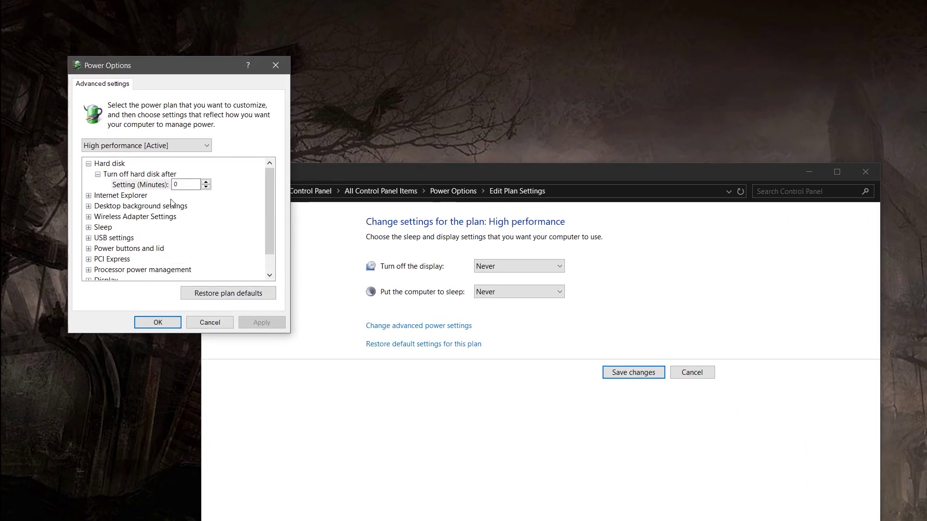
drag(267, 195, 264, 171)
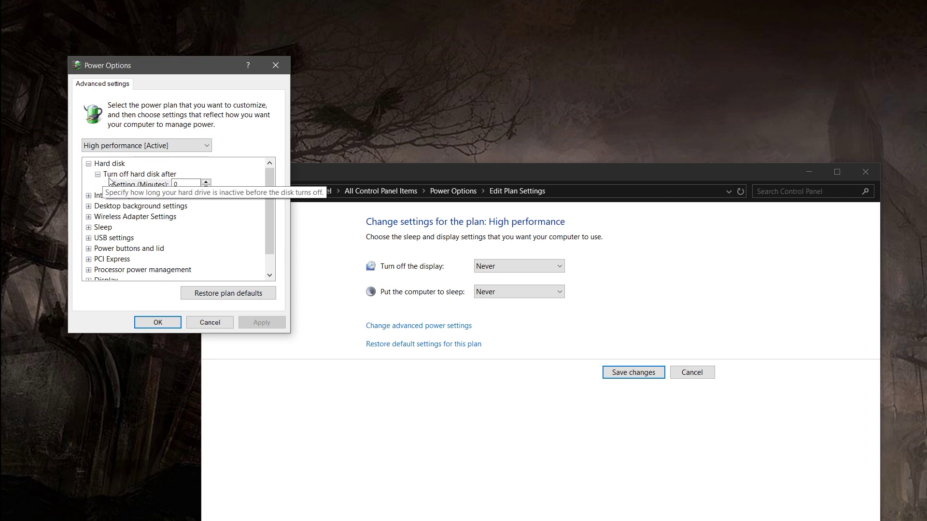
click(183, 188)
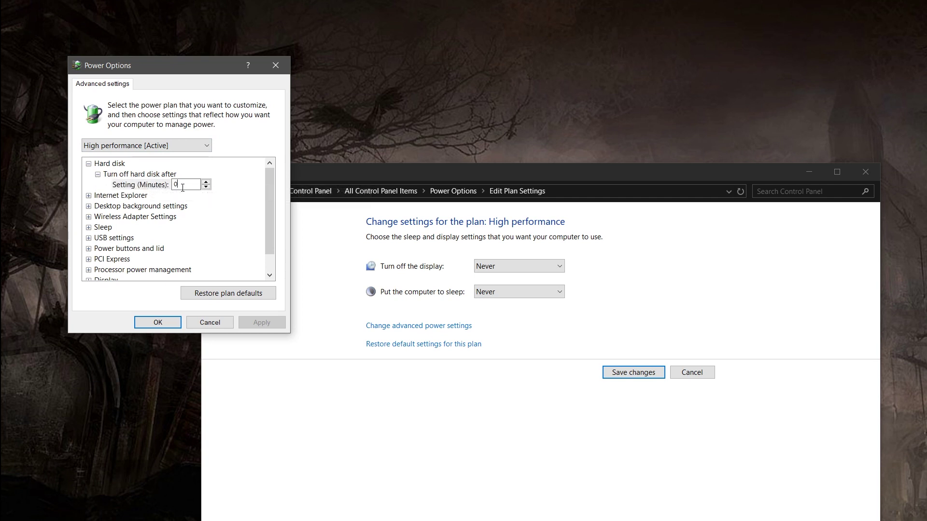
text(never)
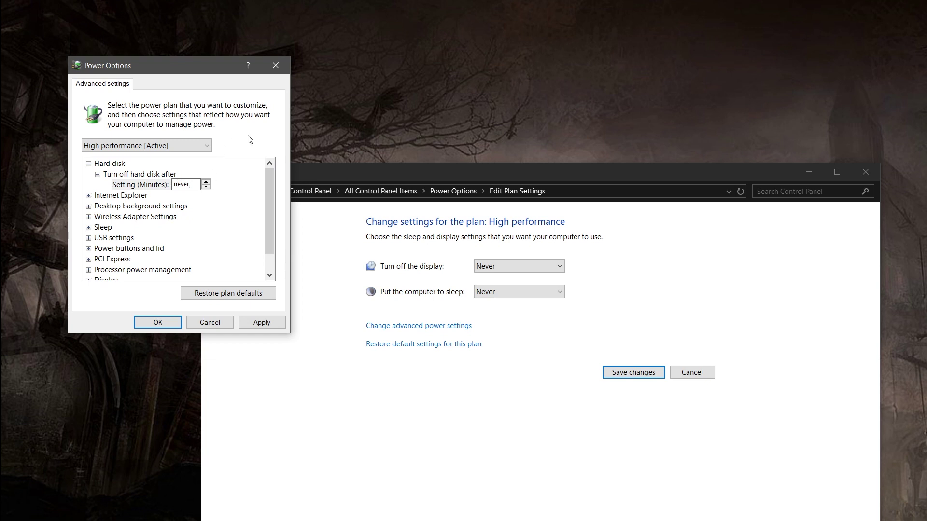
click(137, 175)
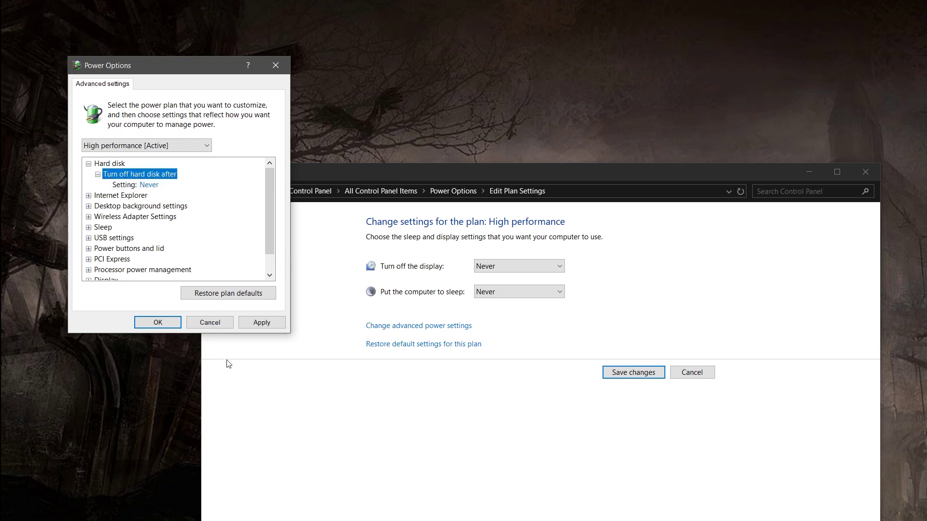
click(279, 322)
Set the USB selective suspend setting to Disabled in the advanced power settings
drag(267, 221, 265, 240)
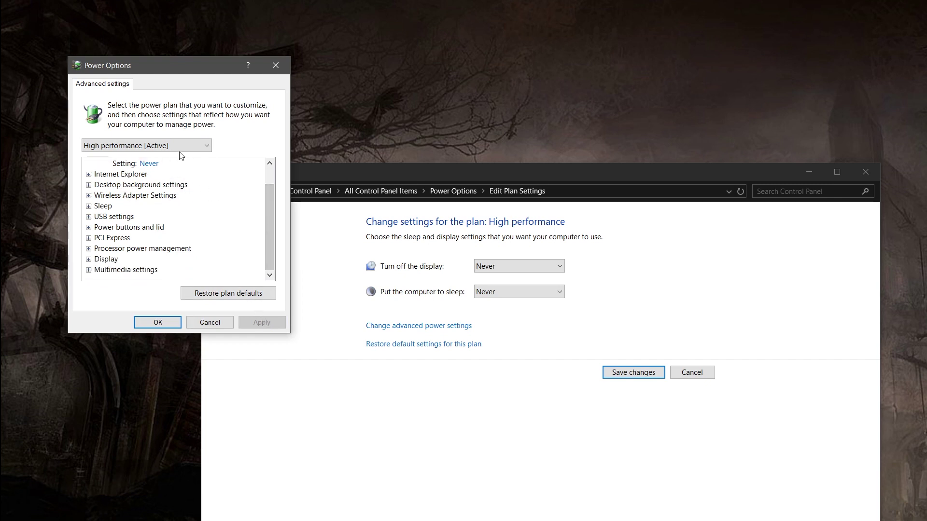
click(88, 217)
click(98, 227)
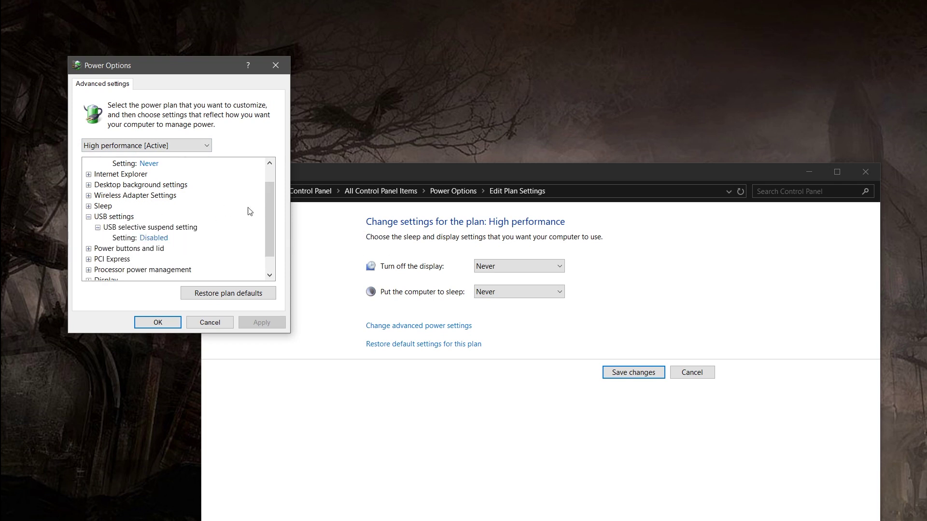
click(150, 239)
click(172, 238)
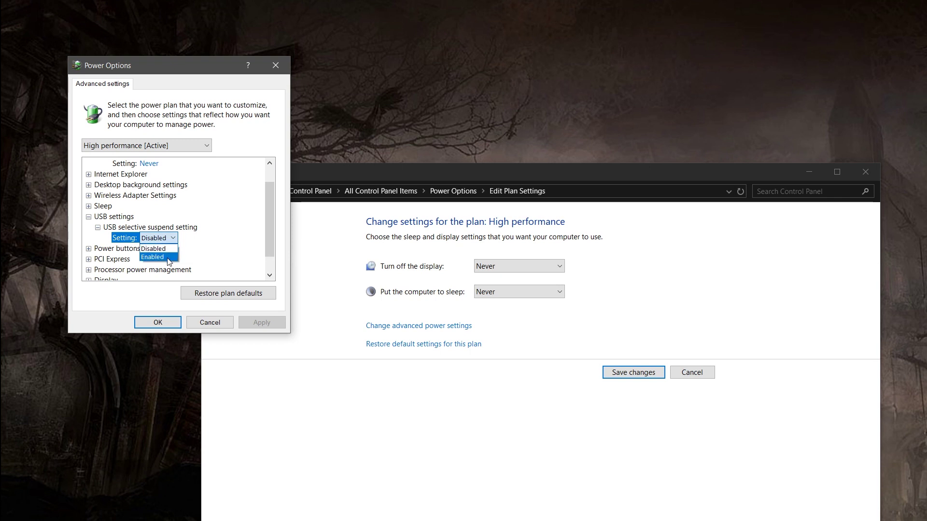
click(167, 249)
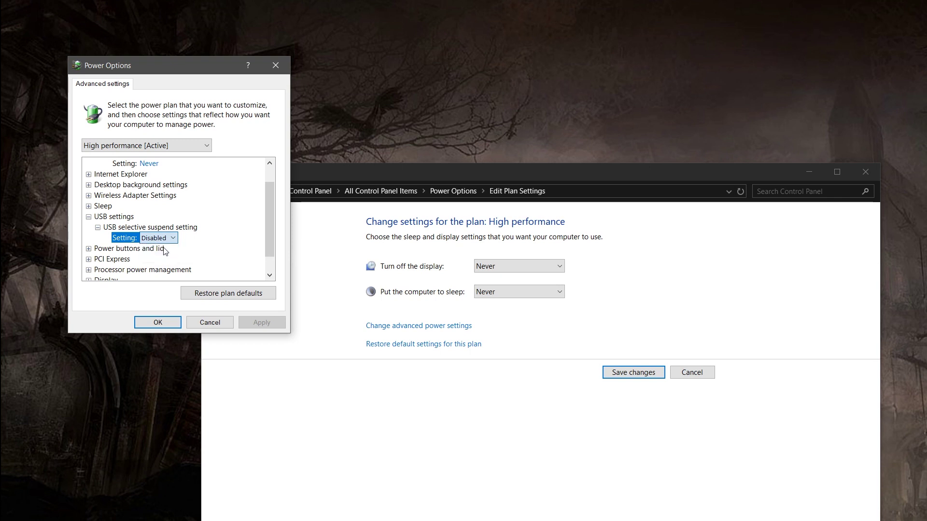
Check the minimum and maximum processor states under Processor power management, and apply and close the advanced power settings
drag(272, 223, 251, 234)
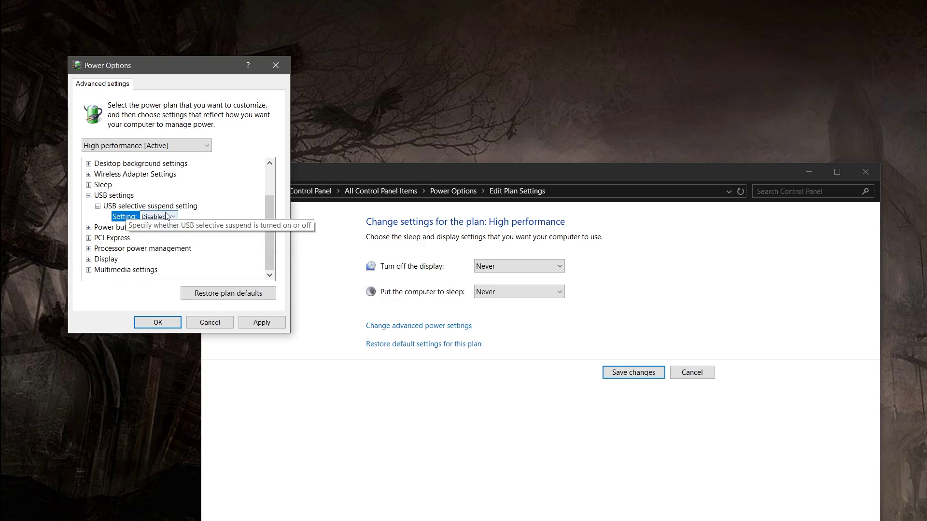
drag(273, 229, 272, 237)
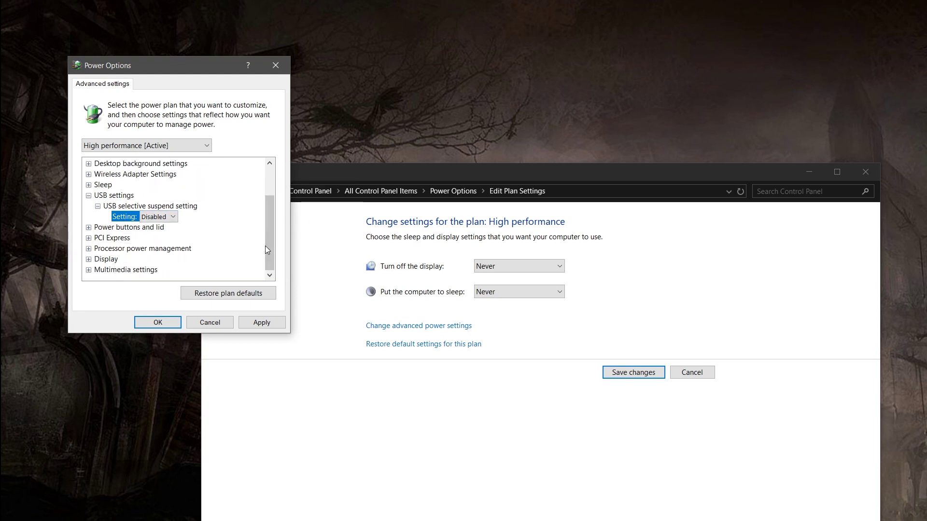
click(89, 249)
scroll(273, 232, down, 1)
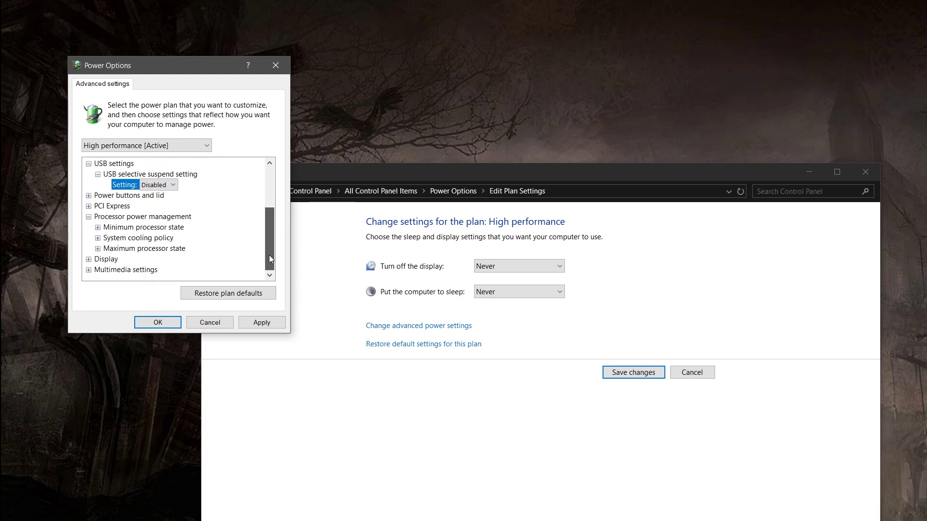
click(98, 227)
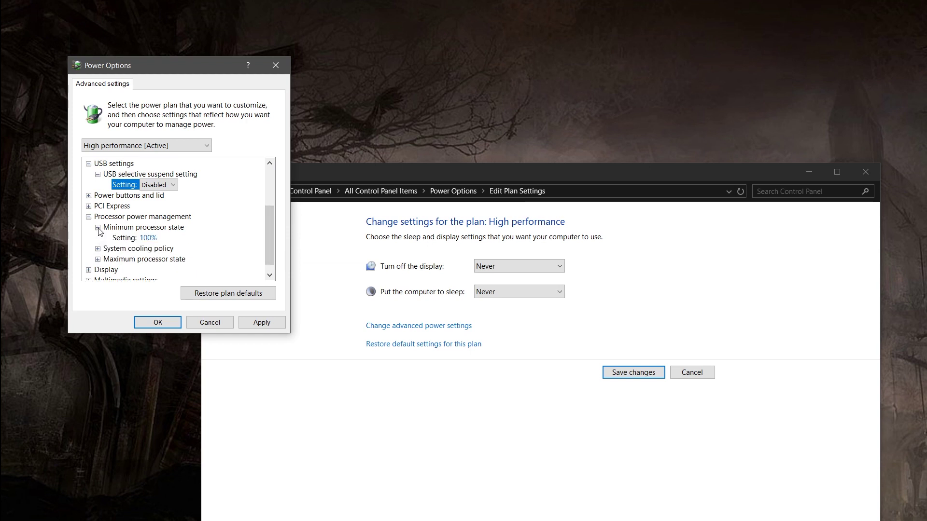
click(98, 249)
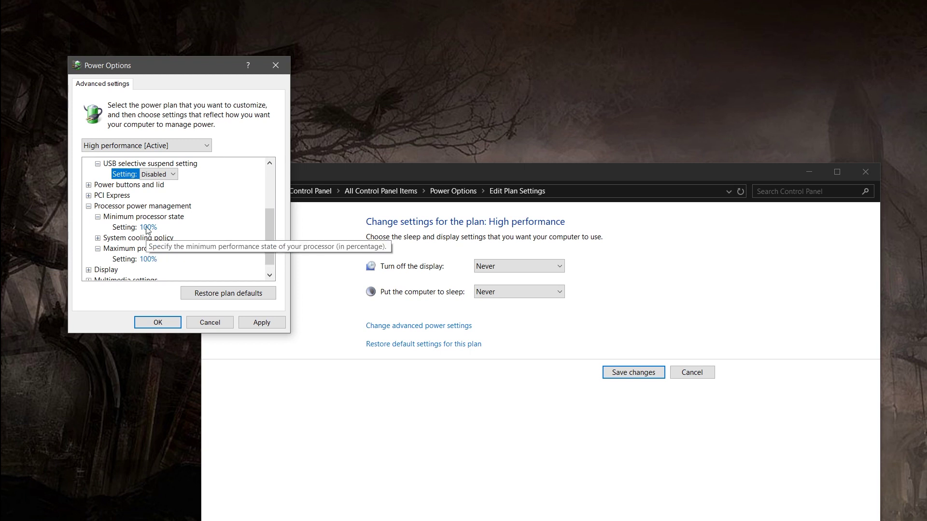
mouse_move(271, 241)
mouse_down()
mouse_move(265, 211)
mouse_move(271, 258)
mouse_up()
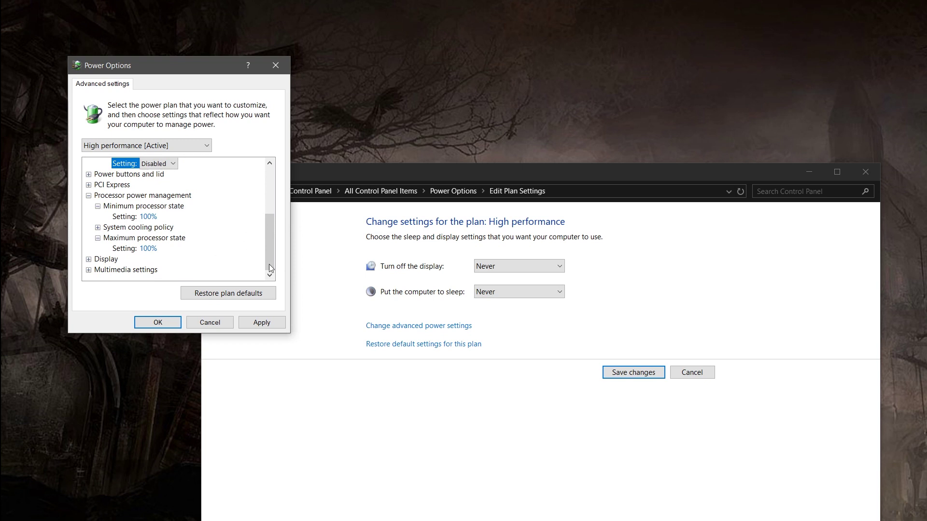
click(261, 323)
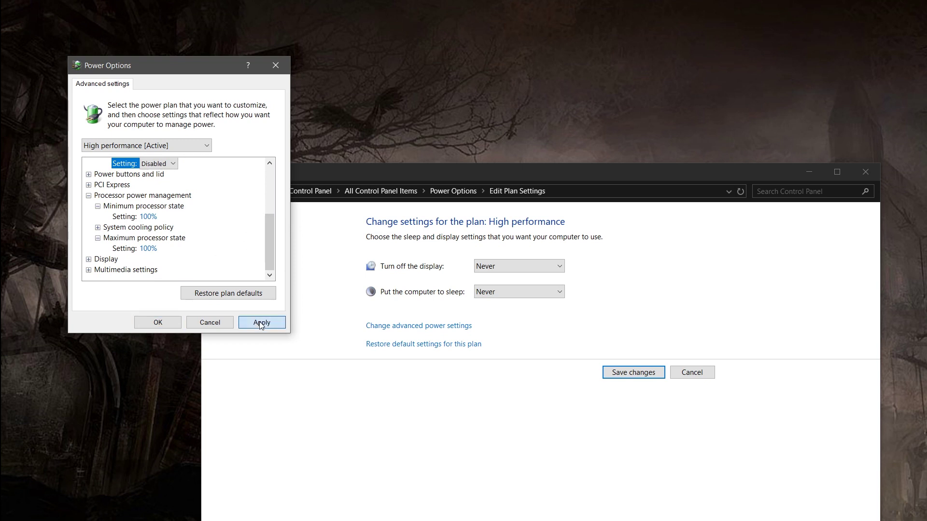
click(157, 323)
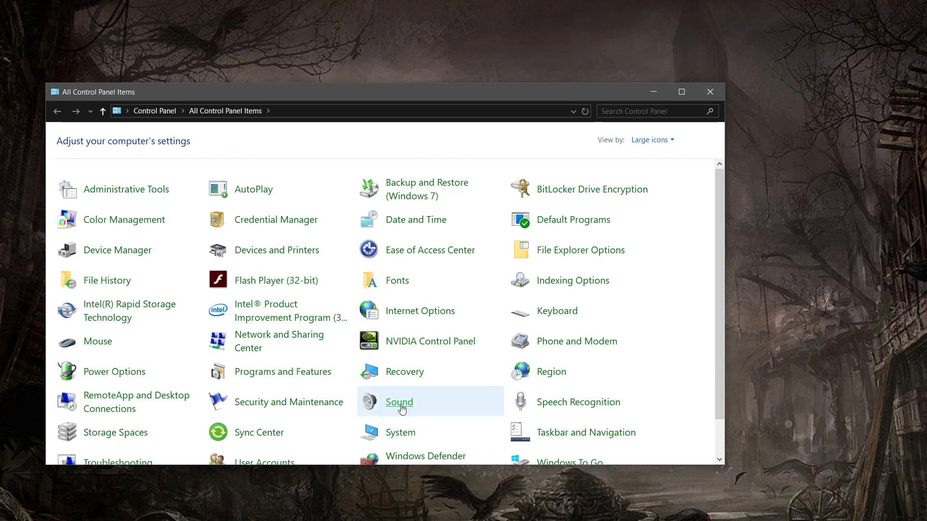
Open the Control Panel's Sound settings and set the Windows sound scheme to No Sounds
click(399, 403)
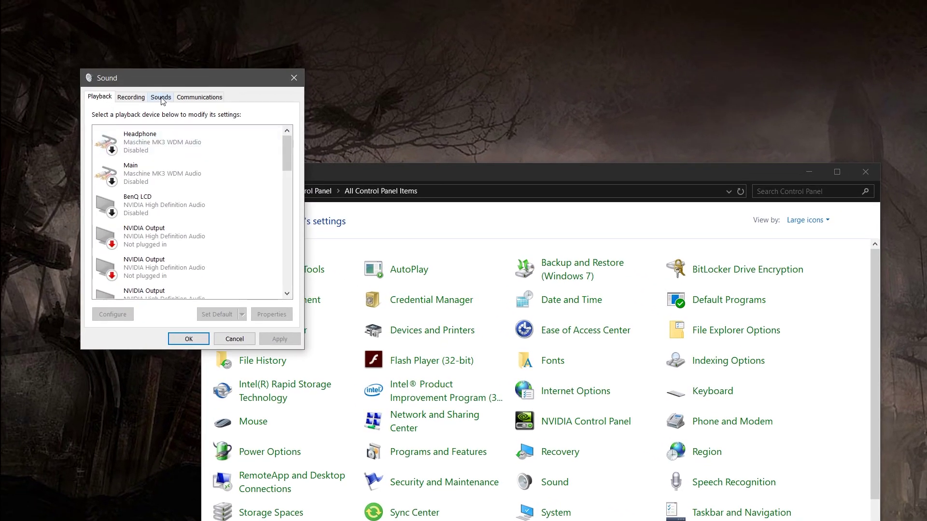
click(161, 98)
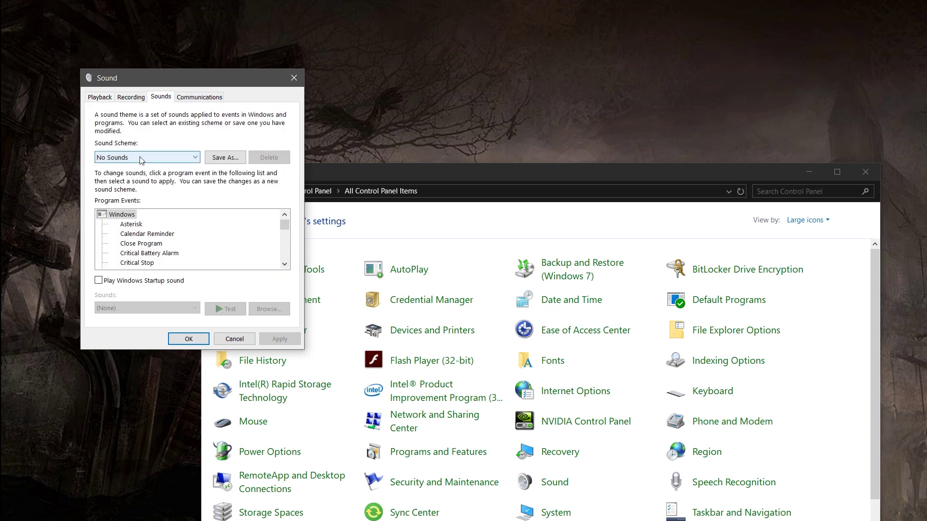
click(186, 158)
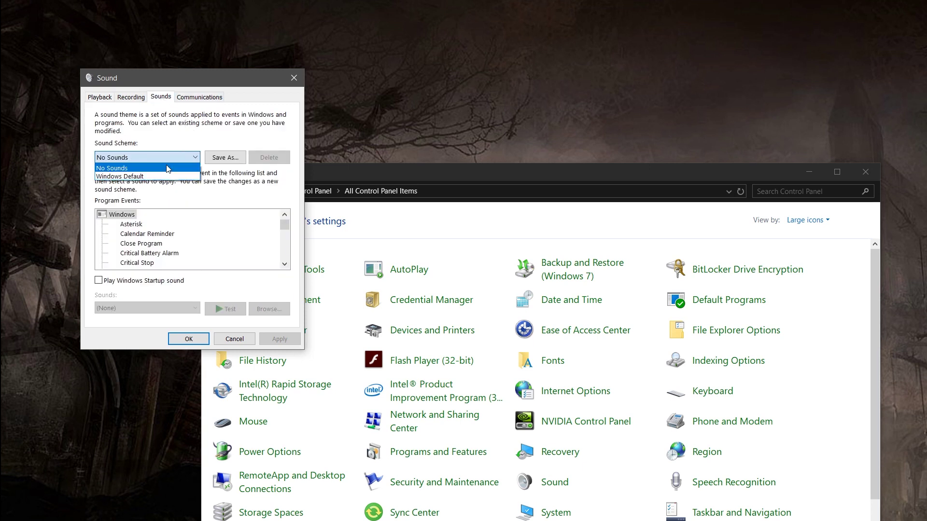
click(145, 168)
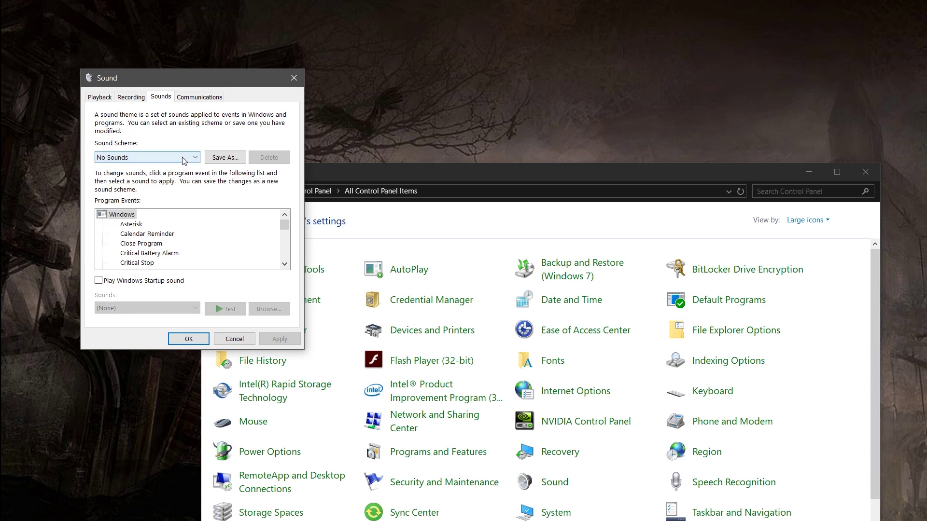
Disallow exclusive application control of the RME Fireface UFX Speakers playback device, and close the Sound and Control Panel windows
click(101, 98)
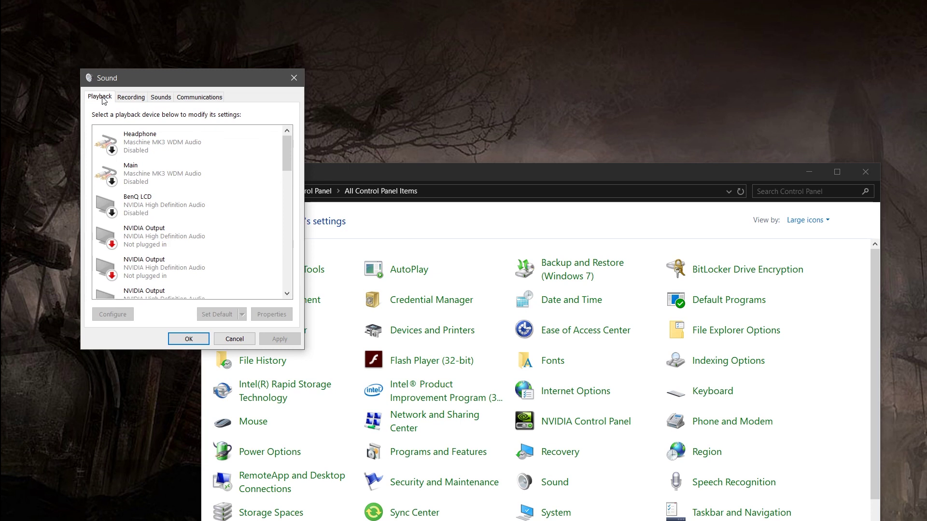
drag(284, 160, 281, 211)
click(140, 201)
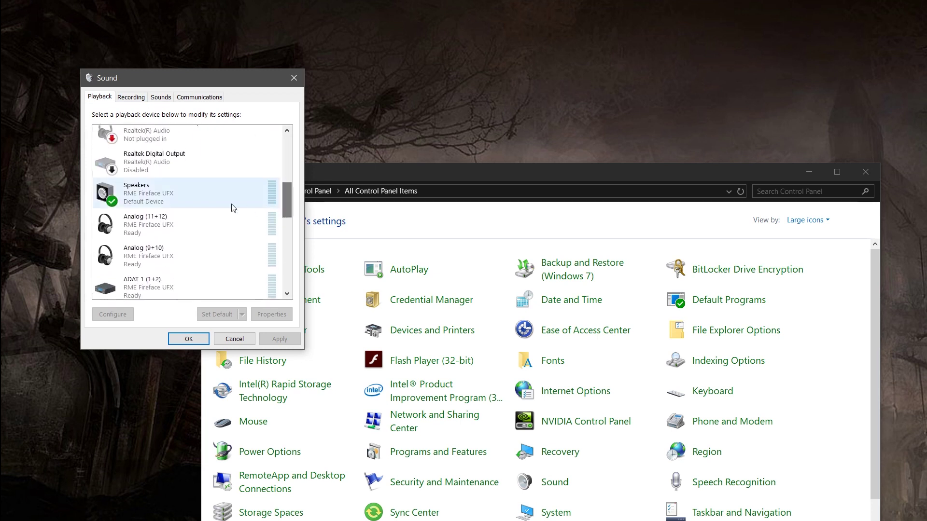
right_click(141, 196)
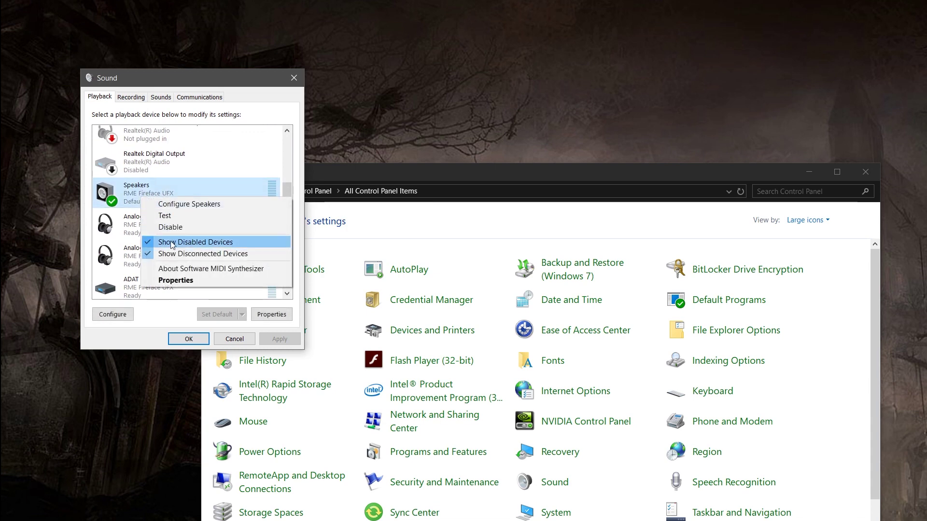
click(182, 280)
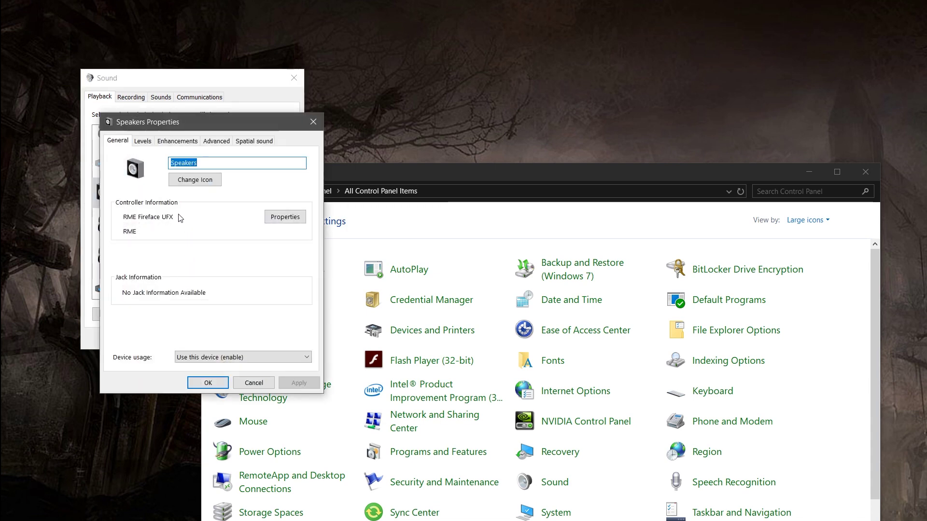
click(218, 141)
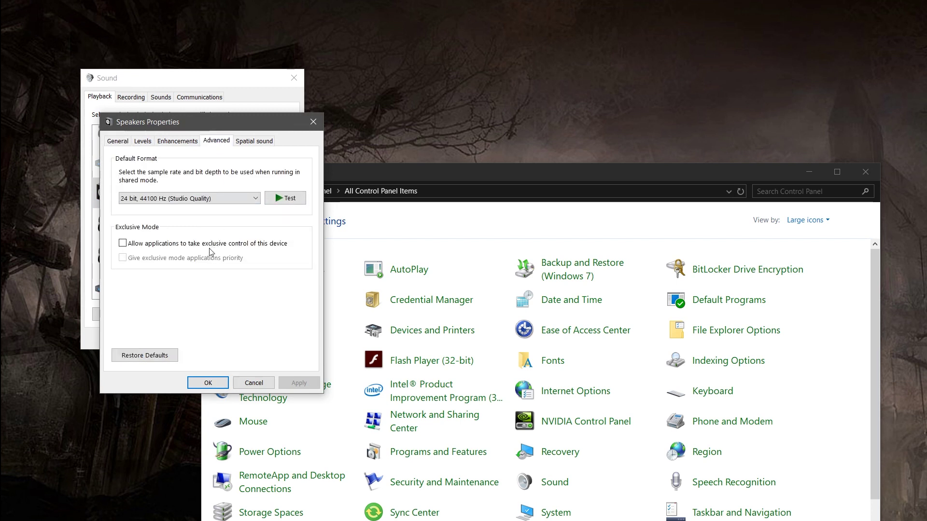
click(125, 245)
click(123, 243)
click(208, 383)
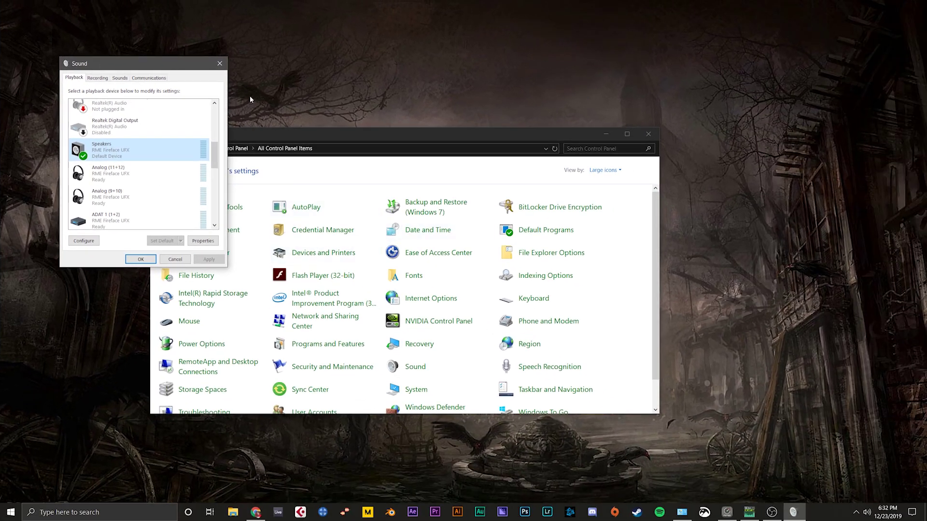
click(220, 64)
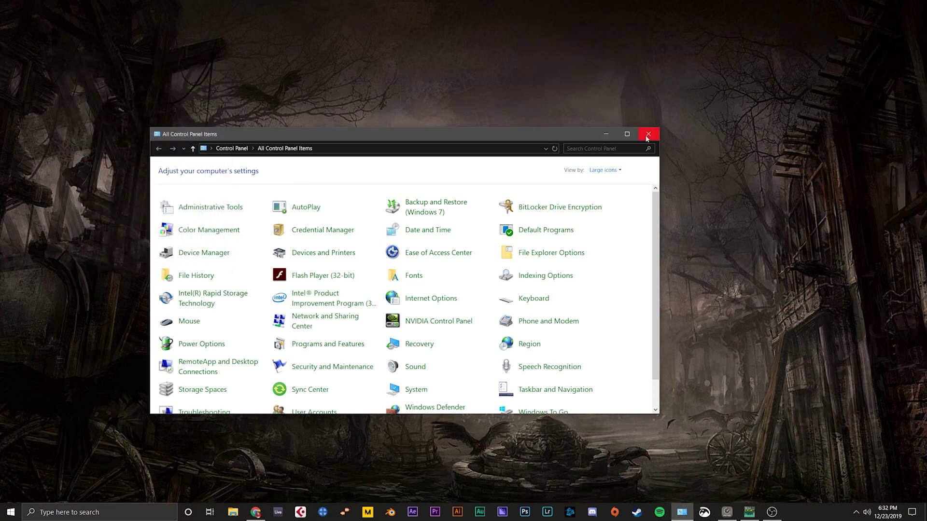
click(647, 138)
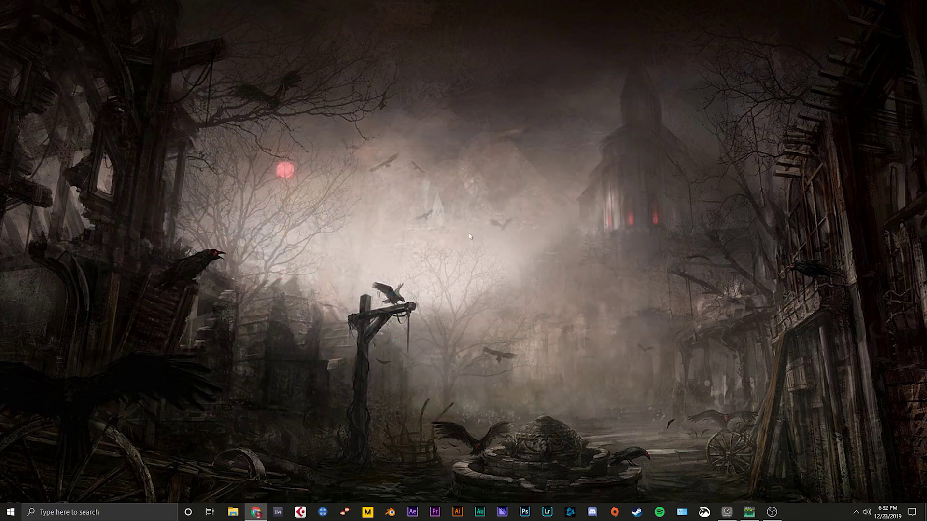
Launch Ableton Live 10 and open the Audio page of its preferences
click(279, 514)
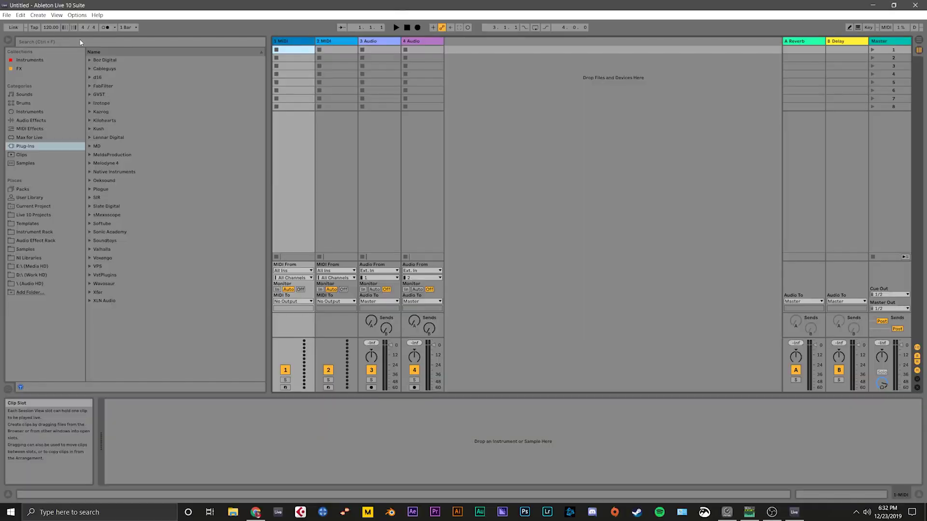
click(78, 16)
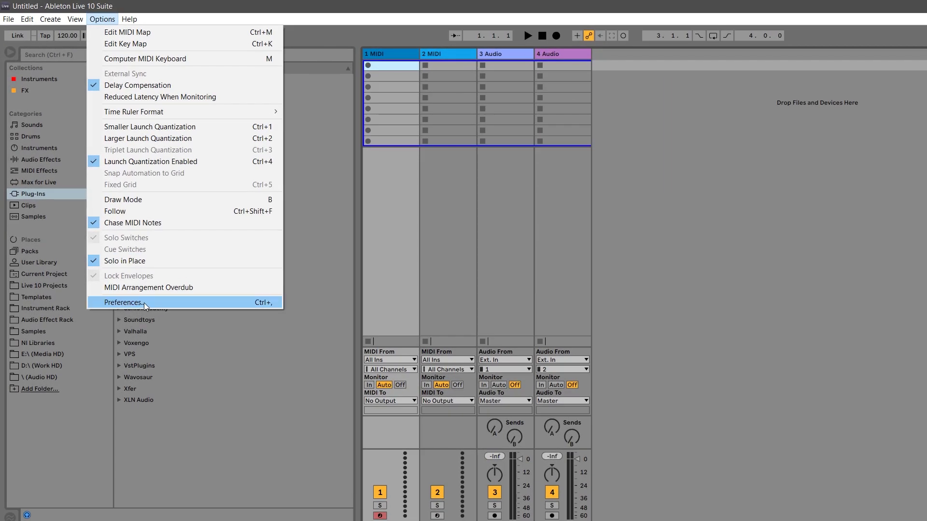
click(144, 303)
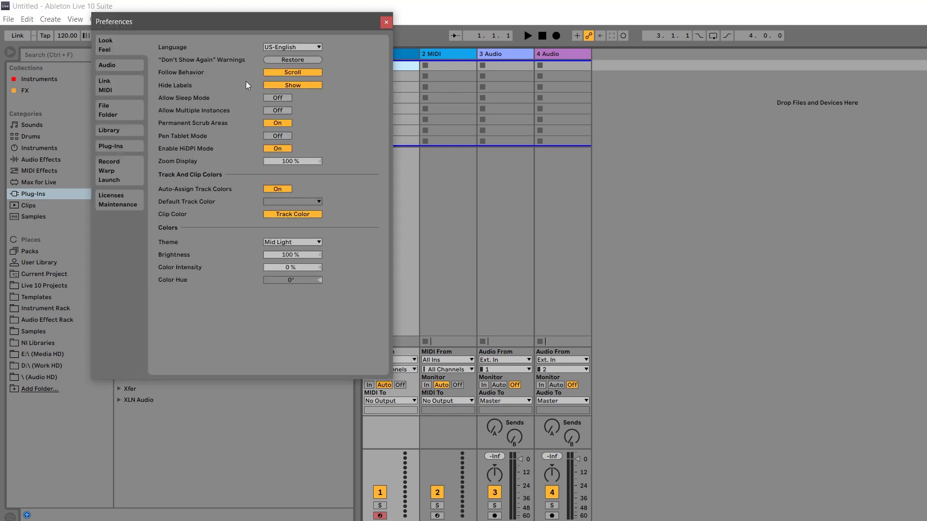
click(124, 67)
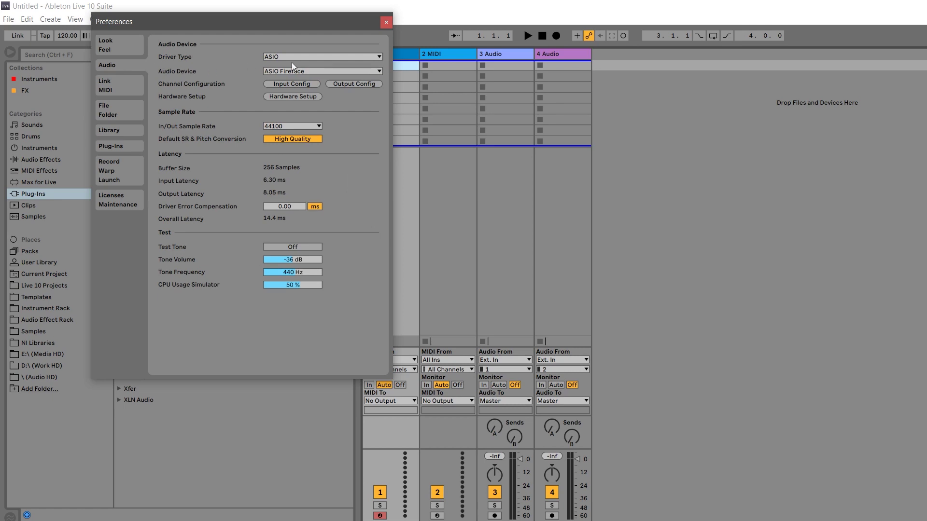
Choose ASIO as the audio driver type and look through the available audio devices, keeping ASIO Fireface
click(302, 57)
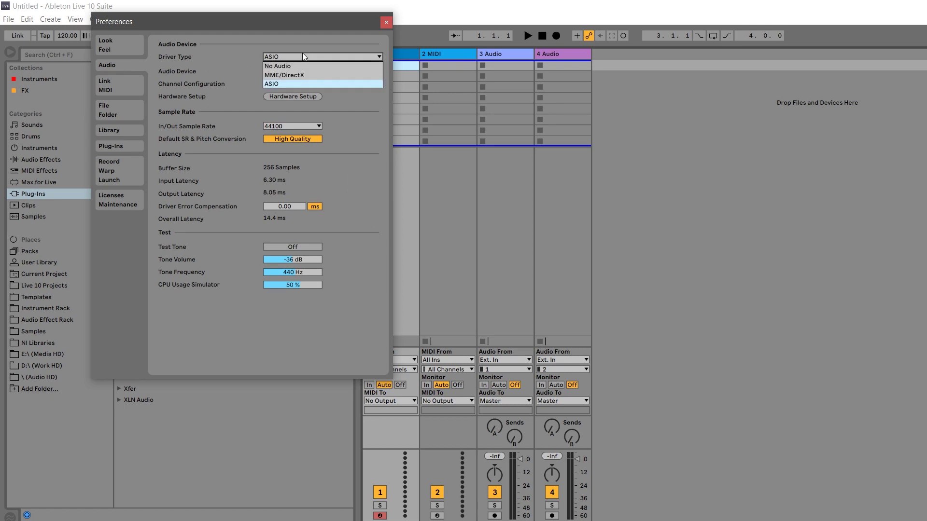
click(273, 85)
click(281, 70)
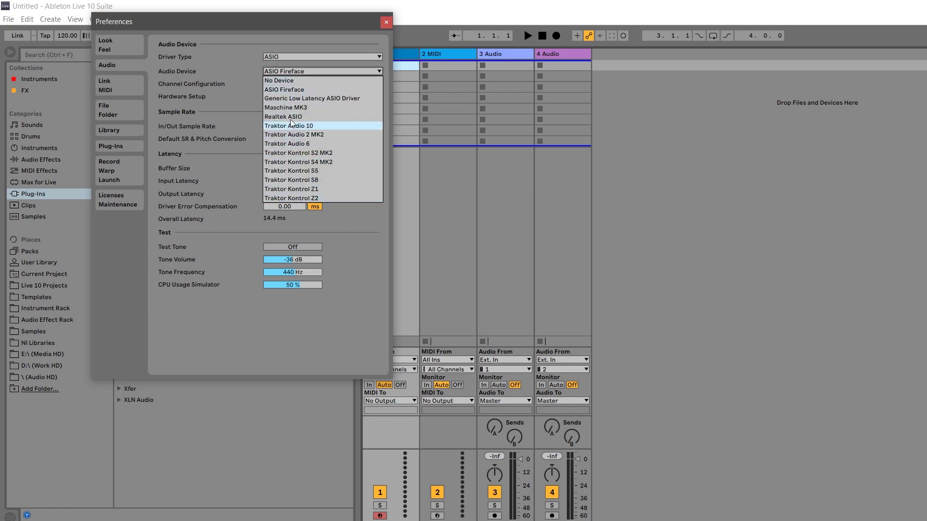
click(216, 65)
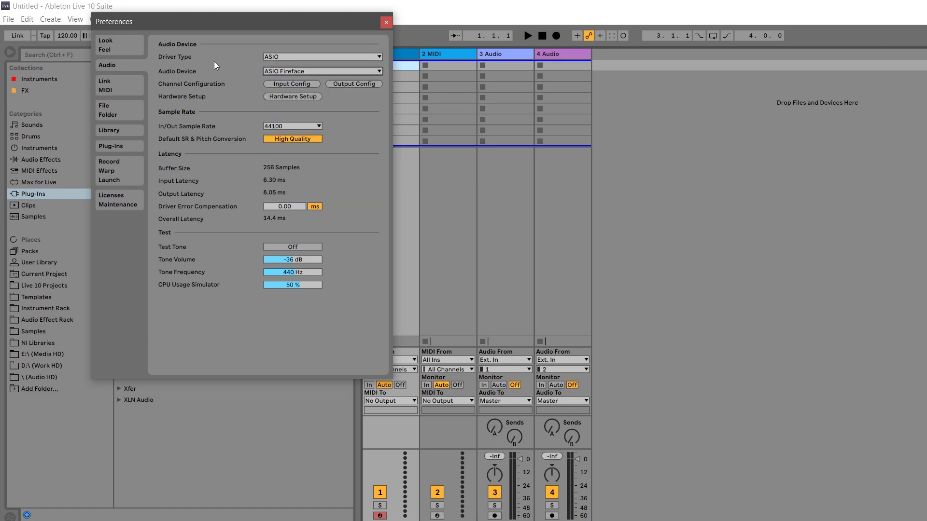
Check the input and output channel configurations without changing them, and set the in/out sample rate to 44100
click(297, 85)
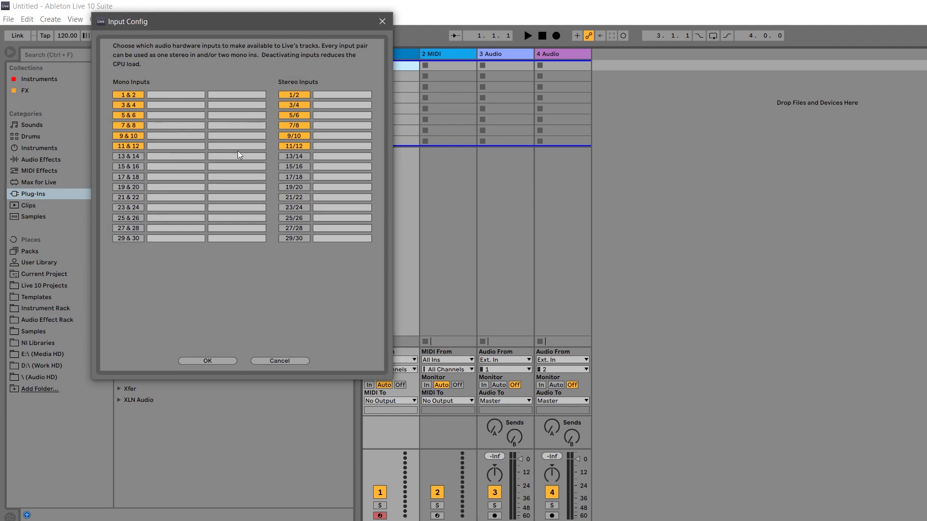
click(277, 363)
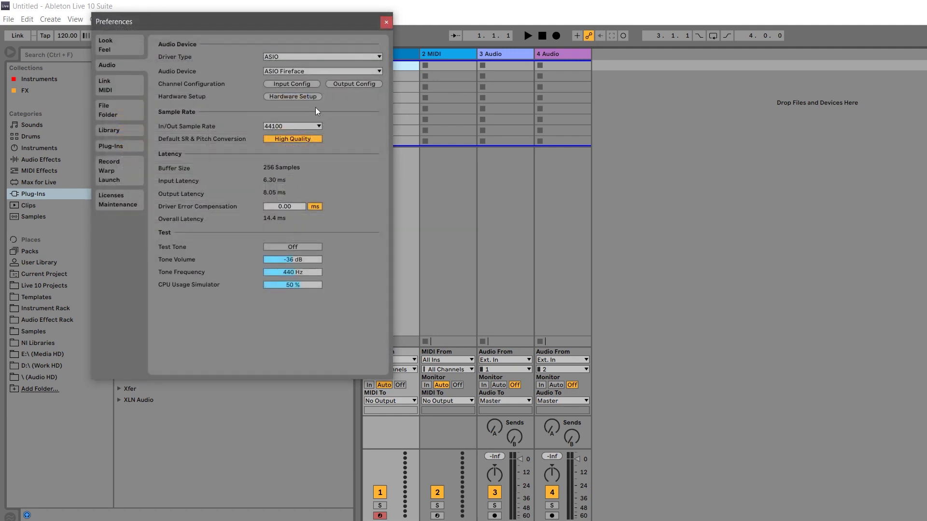
click(355, 84)
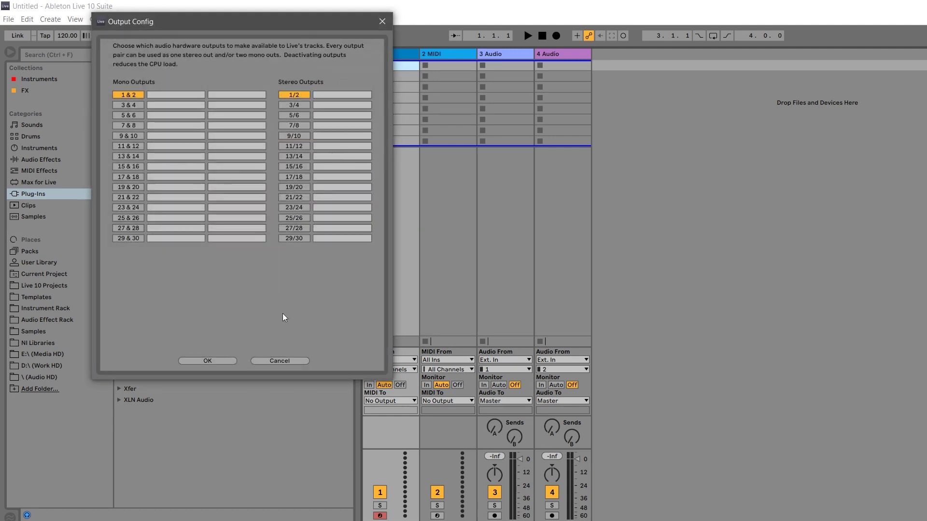
click(281, 361)
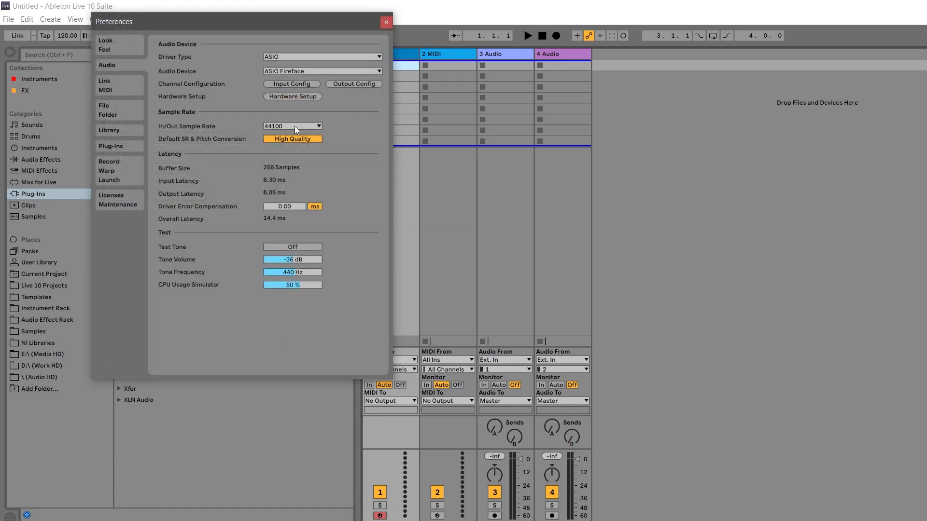
click(297, 126)
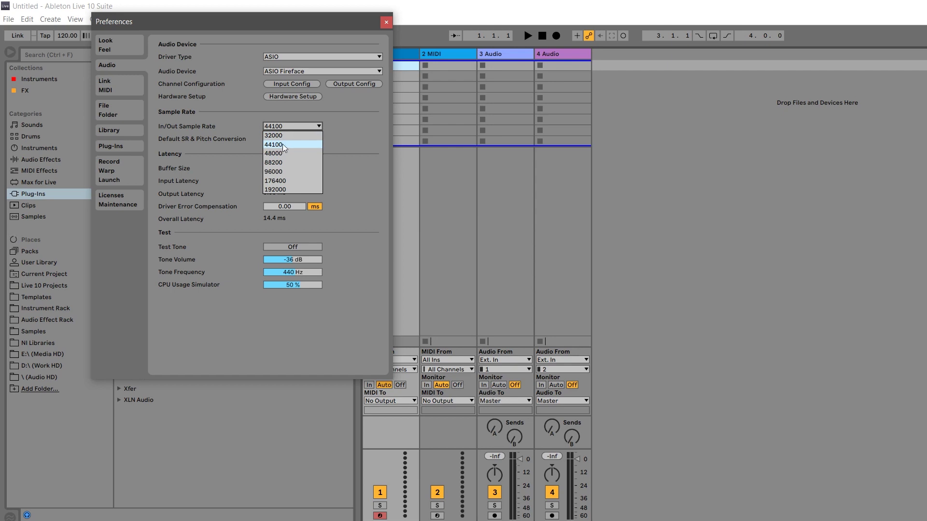
click(283, 145)
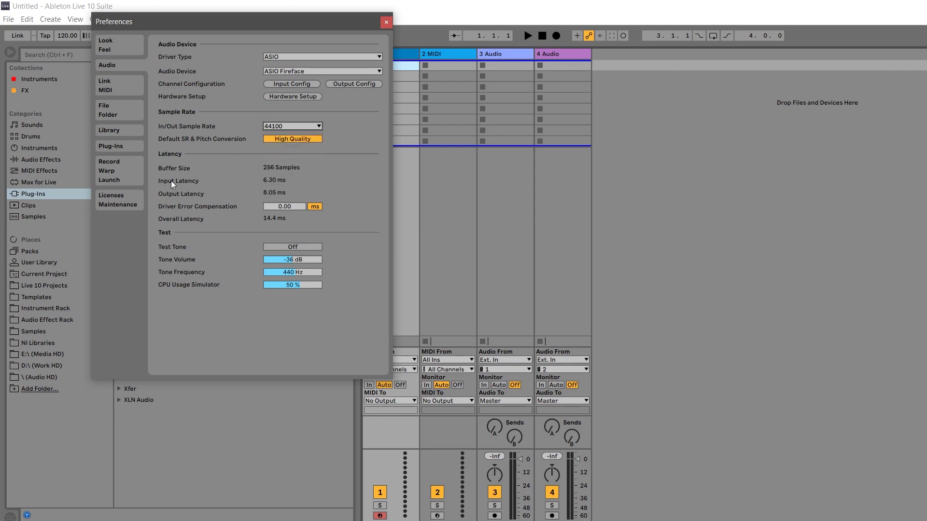
Open the audio interface's hardware setup, move the Fireface Settings window beside the preferences, and choose a buffer size of 256 Samples
click(290, 97)
drag(867, 128, 615, 95)
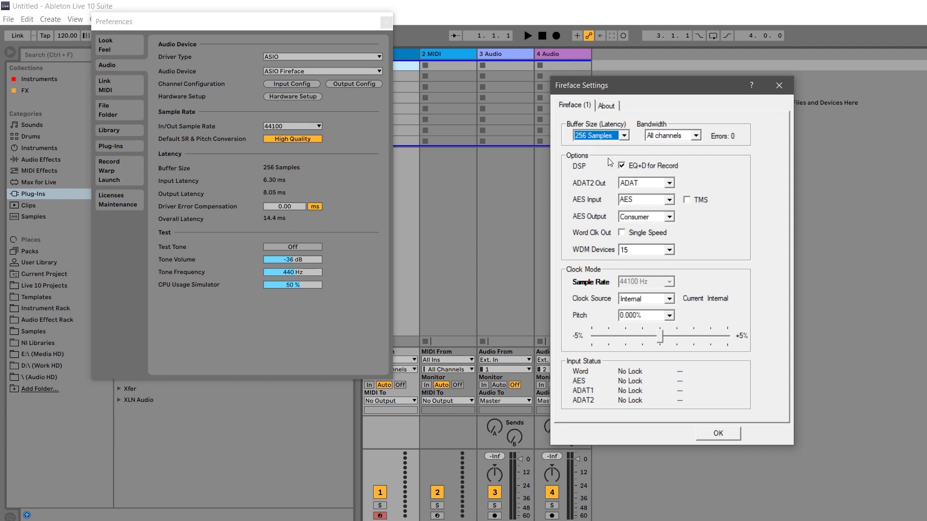
click(620, 164)
click(624, 136)
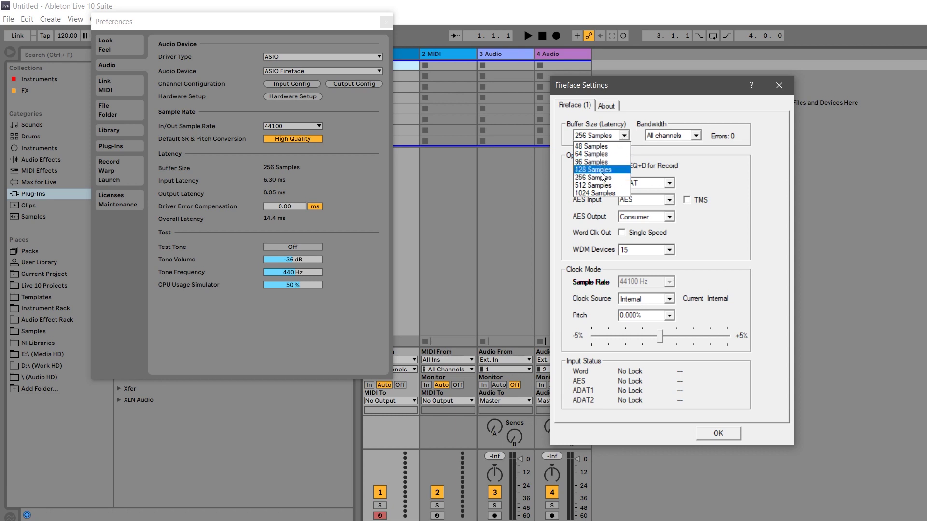
click(589, 178)
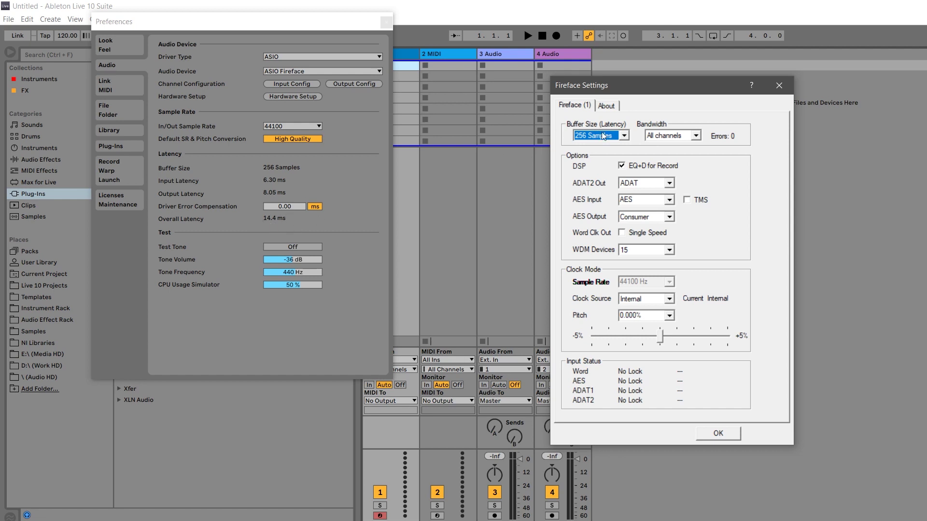
Try a buffer size of 128 Samples in the Fireface settings and return it to 256 Samples
click(623, 136)
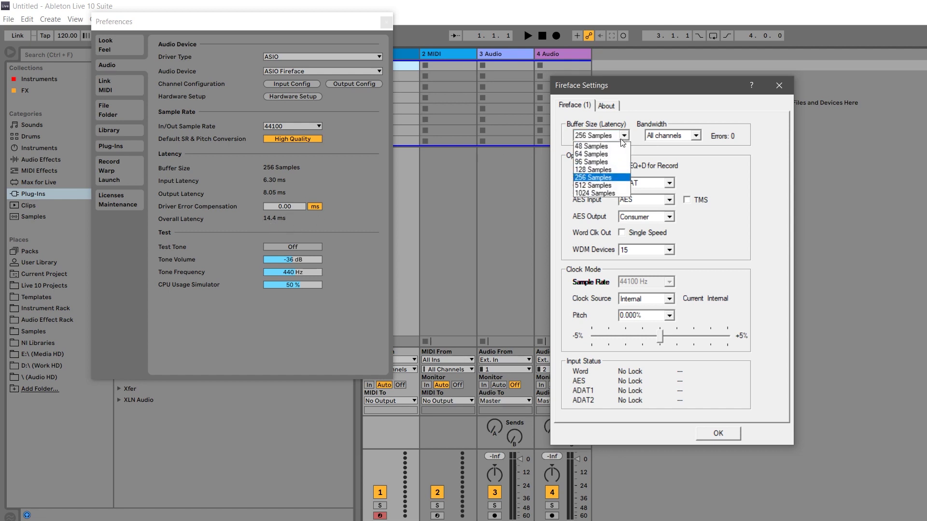
click(603, 169)
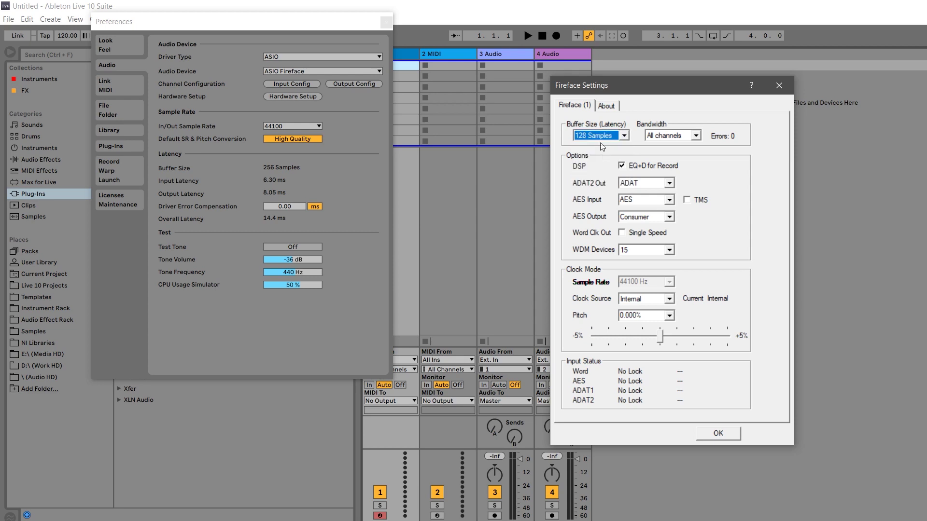
click(624, 137)
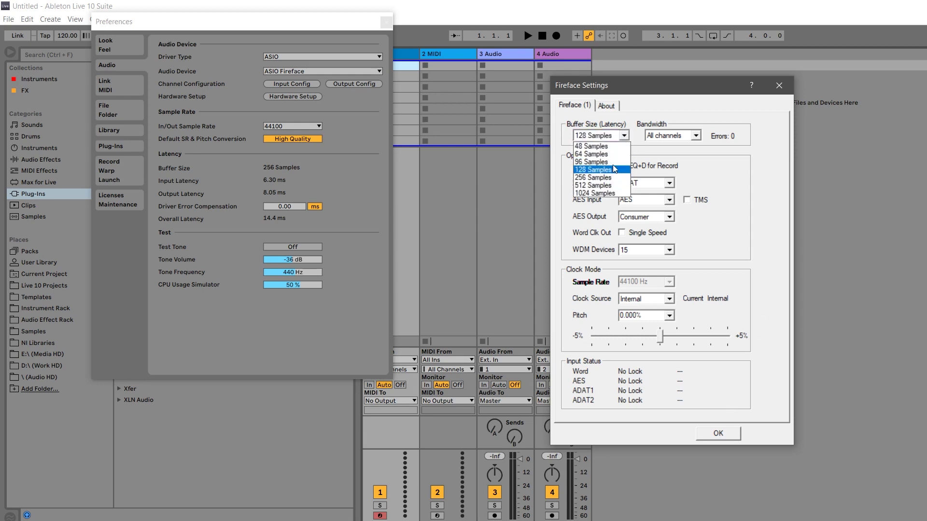
click(614, 177)
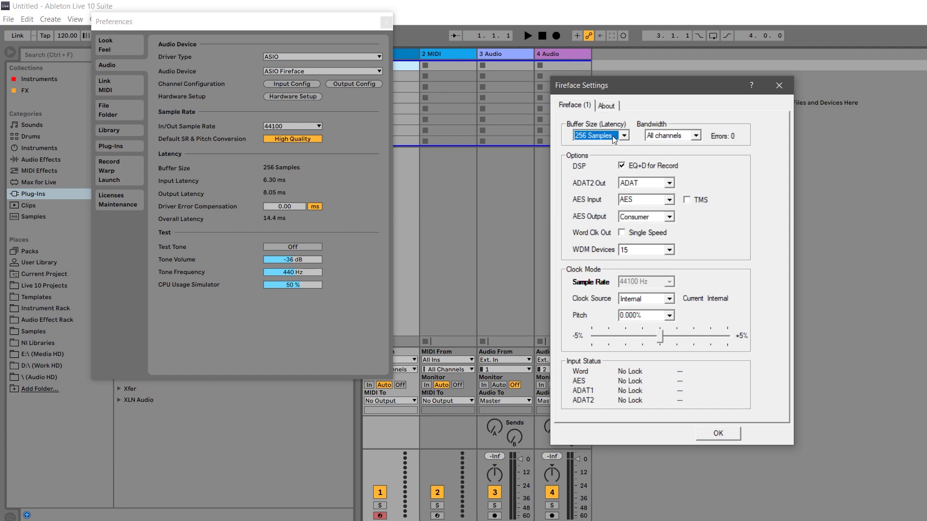
Review the remaining buffer size options without changing the selection, and confirm the Fireface settings
click(625, 137)
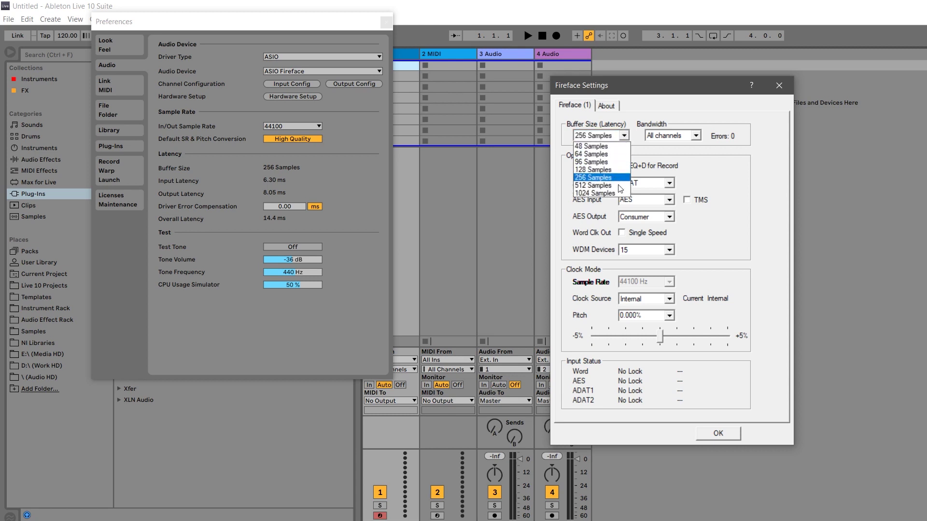
click(638, 122)
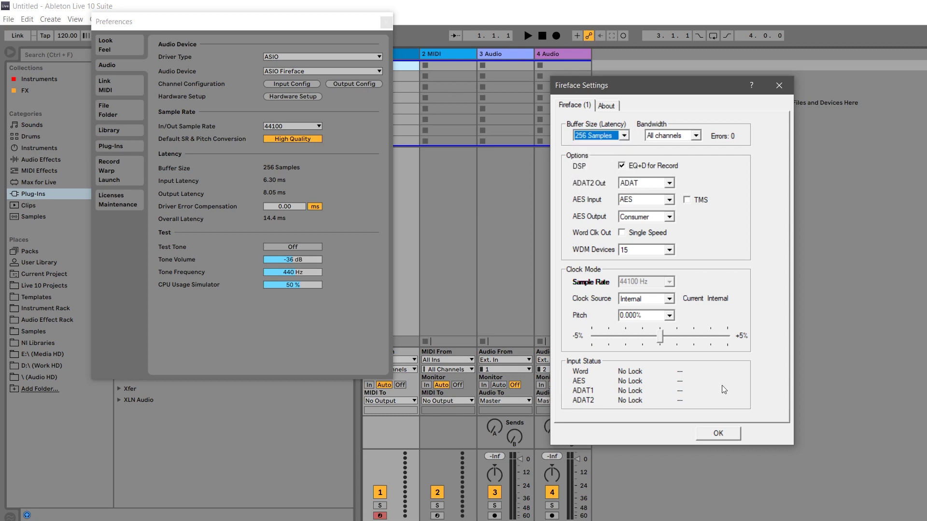
click(719, 435)
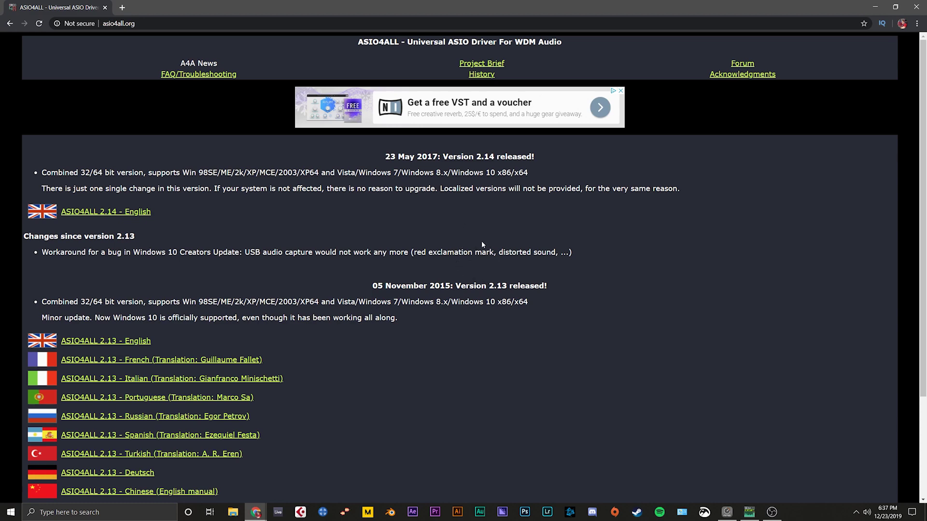
Switch to Chrome and look over the ASIO4ALL driver versions offered for download on asio4all.org
scroll(488, 242, down, 3)
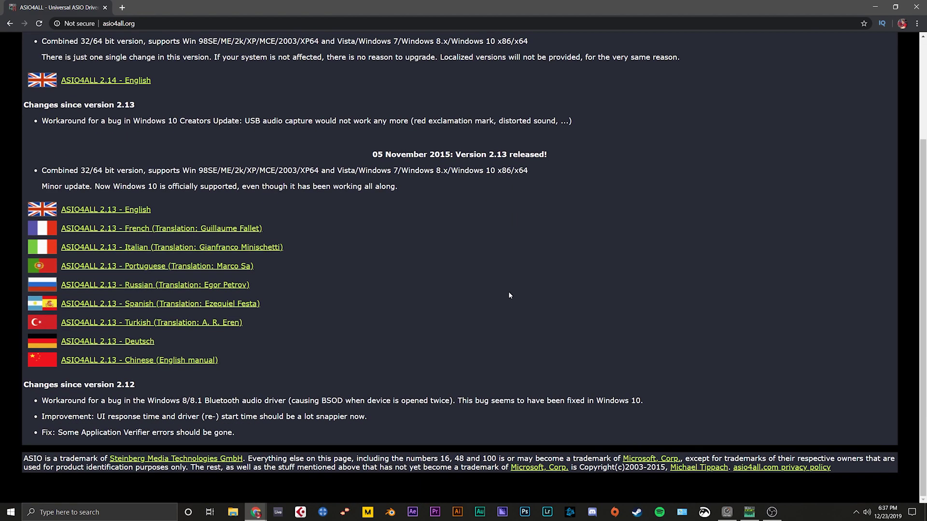
scroll(509, 294, up, 3)
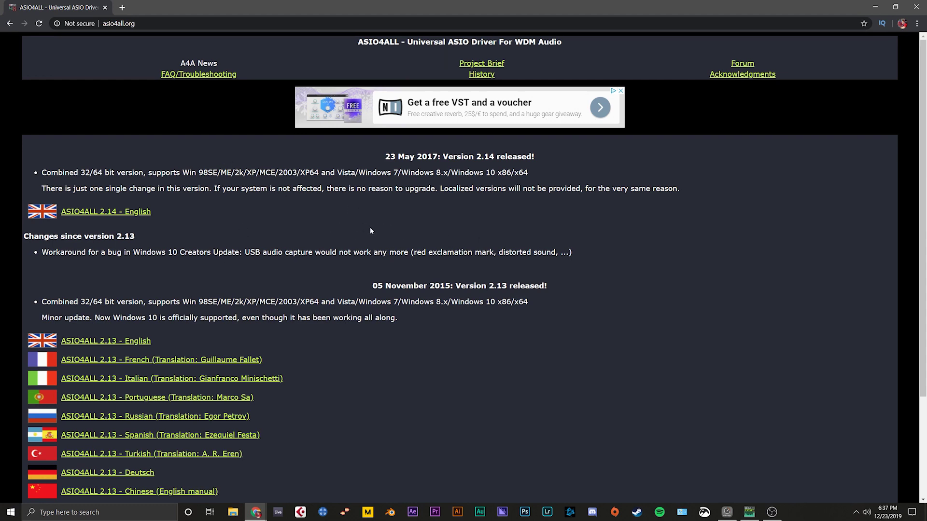
click(118, 23)
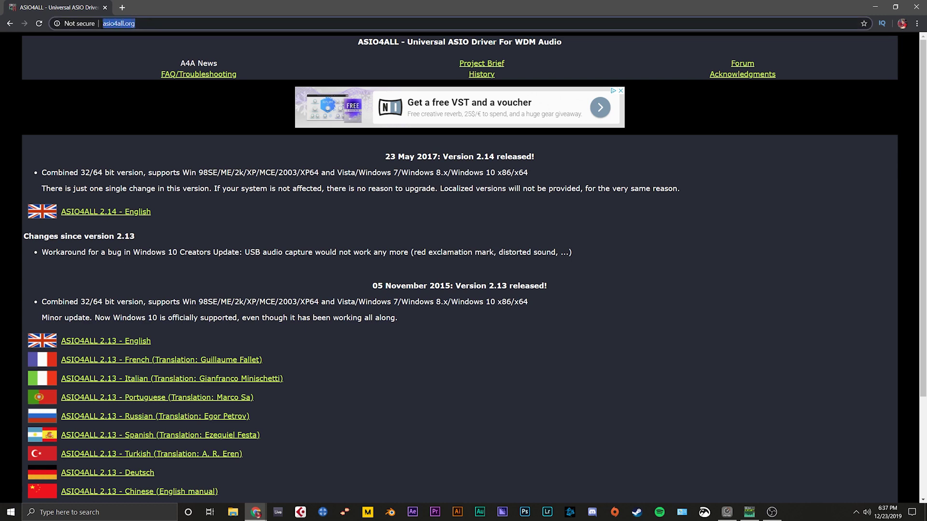
click(170, 192)
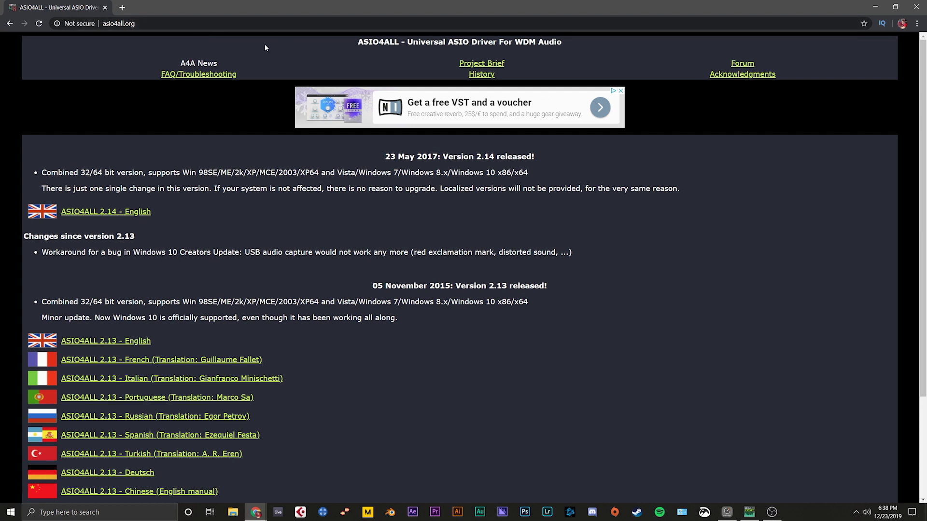
Search the web for "latency mon", open Resplendence's LatencyMon page and read through it
click(210, 21)
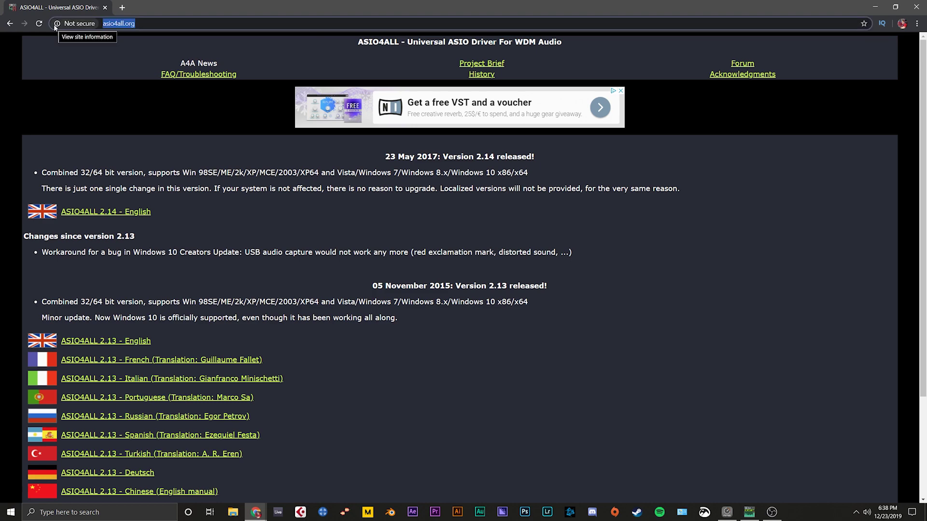
text(late)
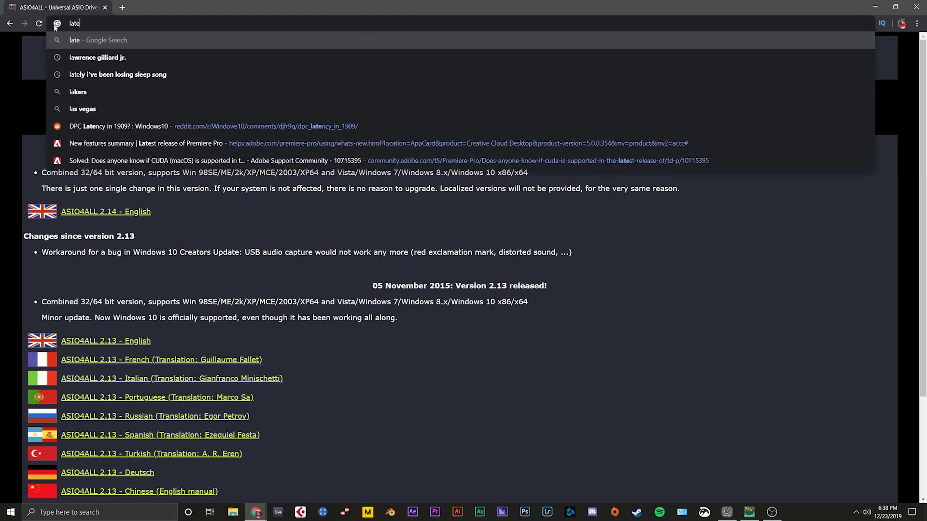
text(ncy mon)
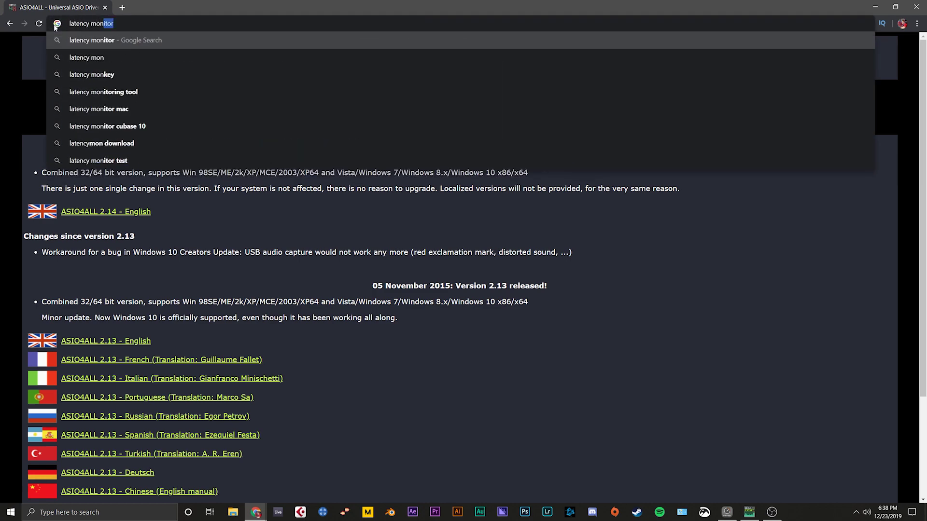
key(BackSpace)
key(Return)
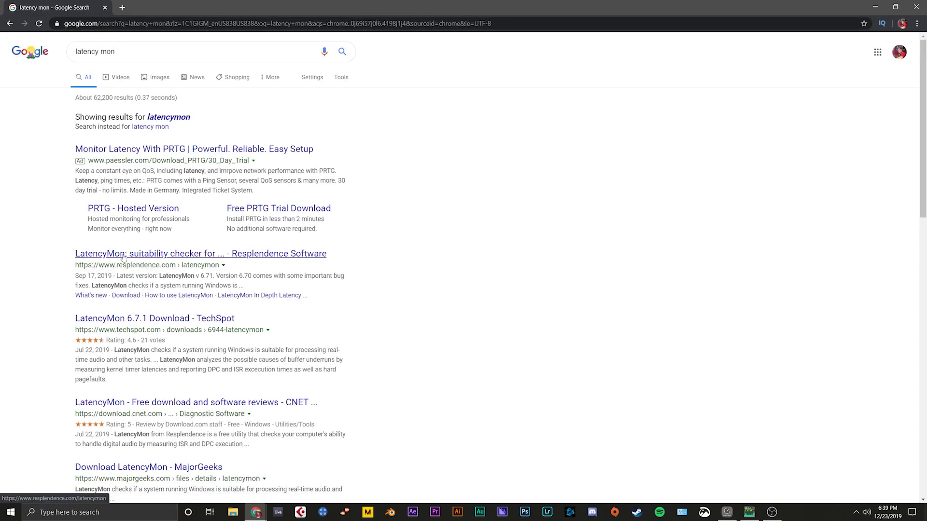
click(123, 256)
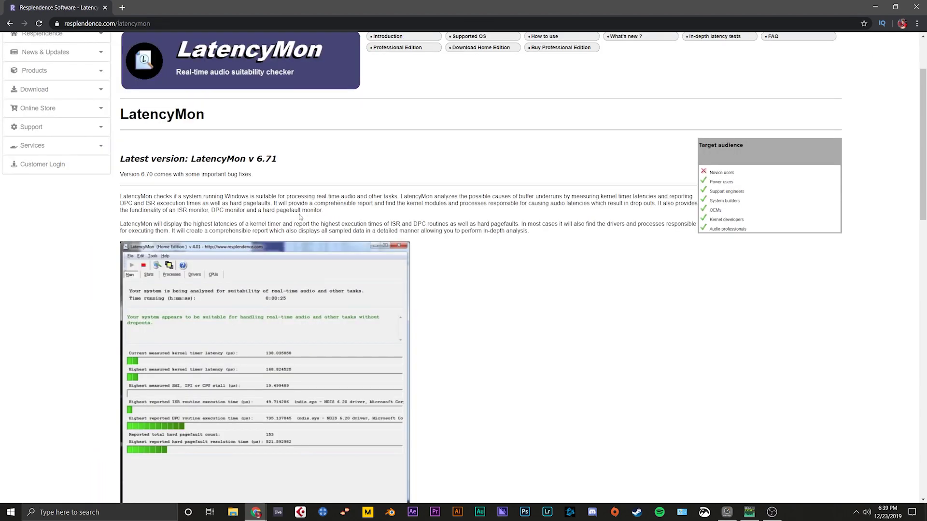
scroll(300, 218, down, 15)
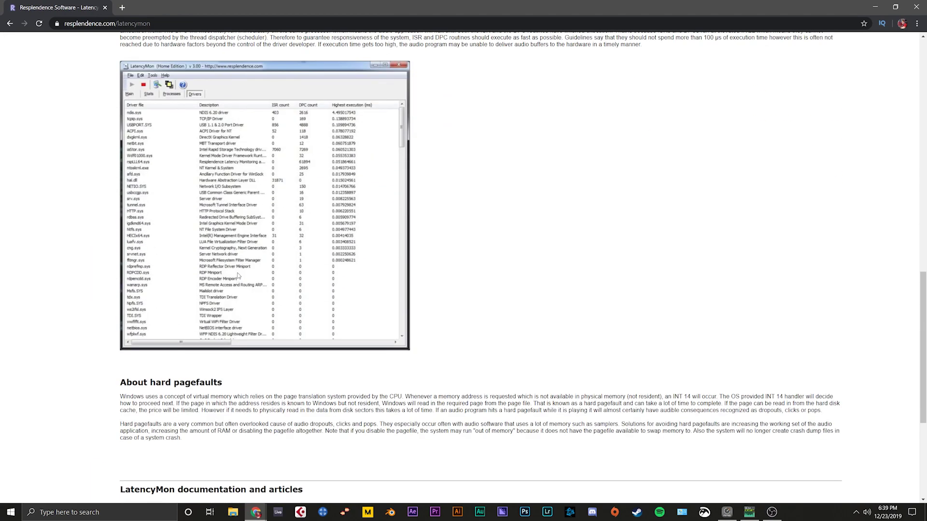
scroll(237, 276, down, 5)
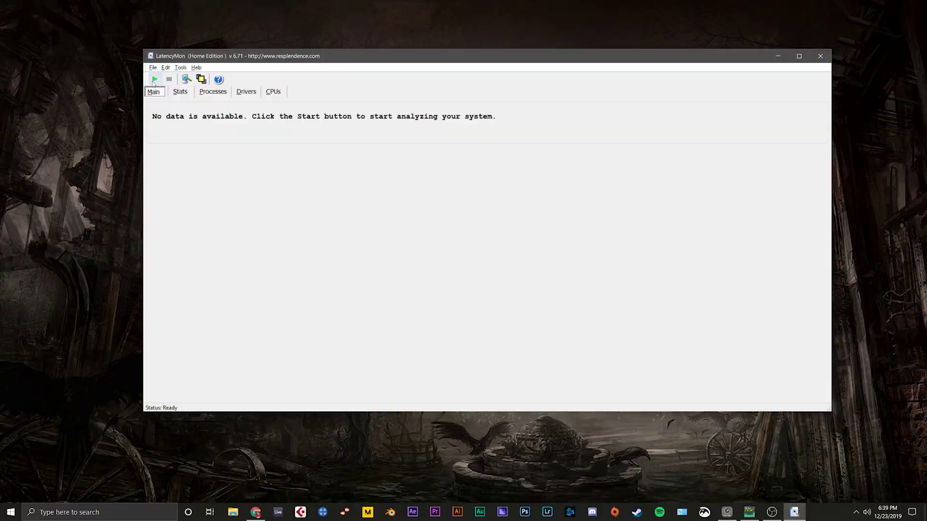
Switch to LatencyMon, run a short real-time audio analysis of the system, stop it, and examine the statistics report
click(155, 80)
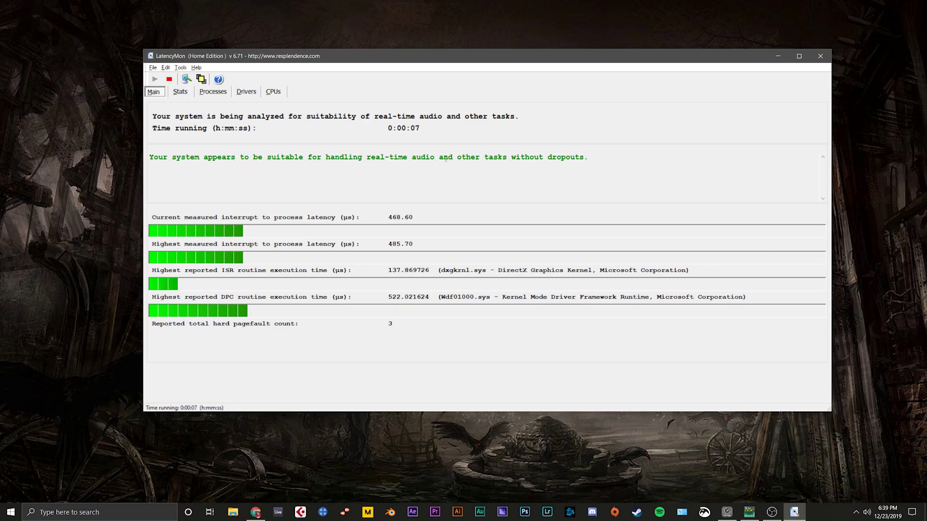
click(169, 79)
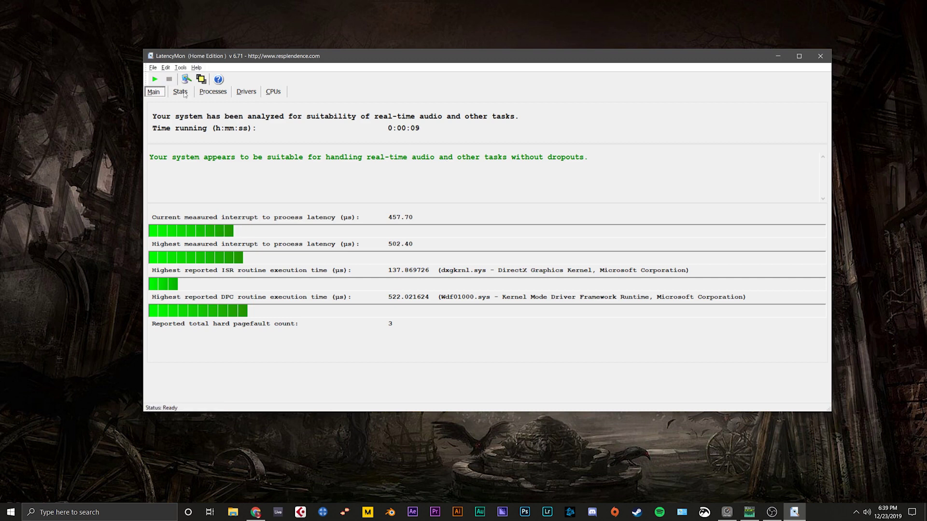
click(180, 92)
scroll(378, 253, down, 3)
scroll(378, 253, up, 3)
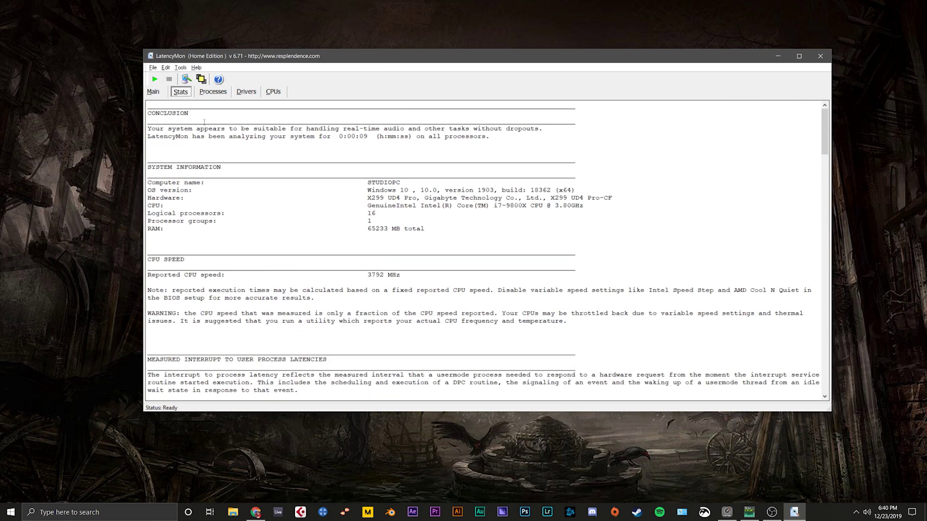
Examine the analysis results for processes, drivers and CPUs, and return to the main summary
click(213, 92)
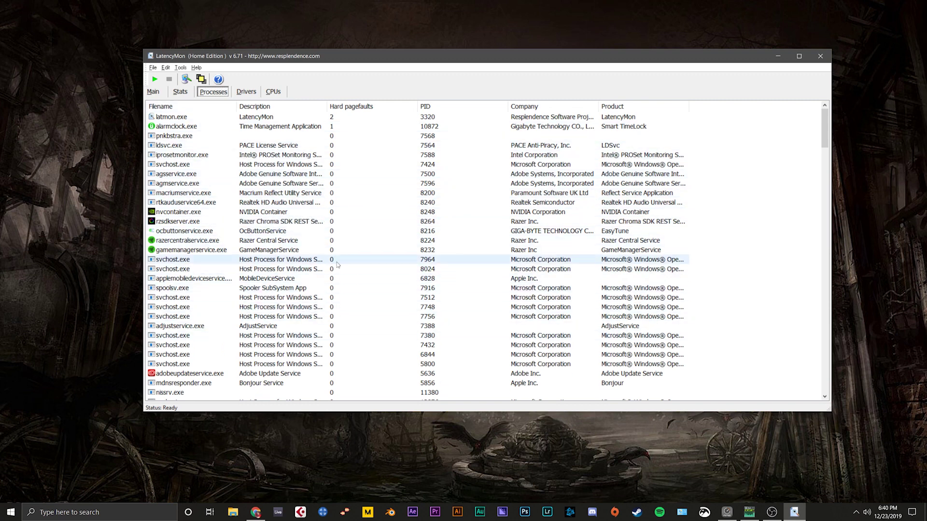
click(248, 92)
click(283, 94)
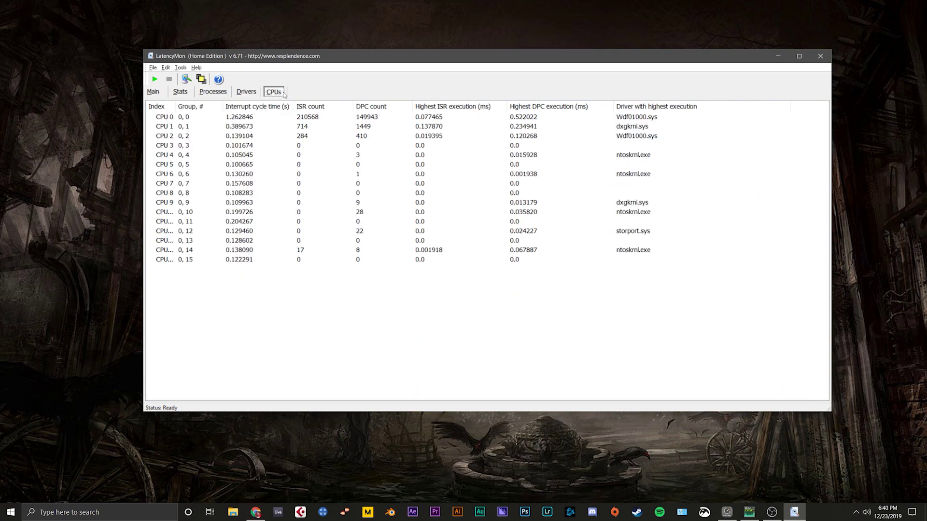
click(250, 95)
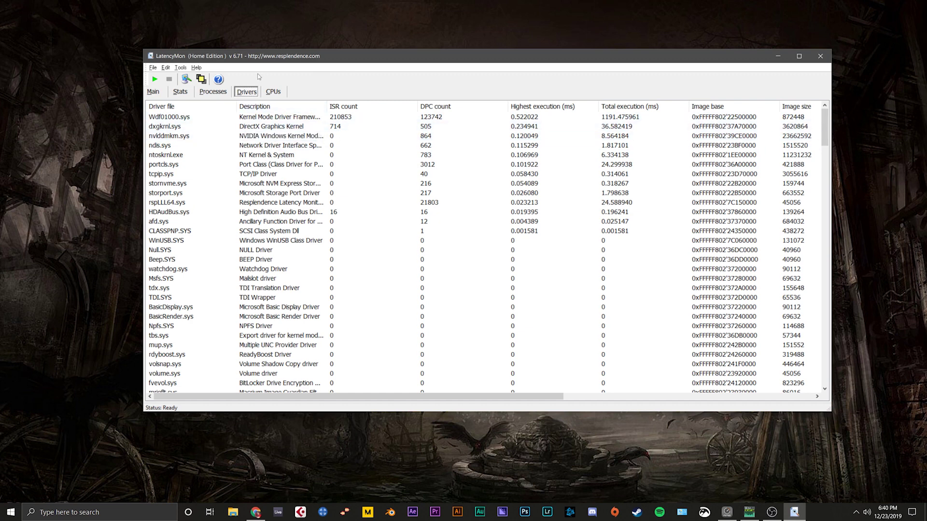
click(211, 95)
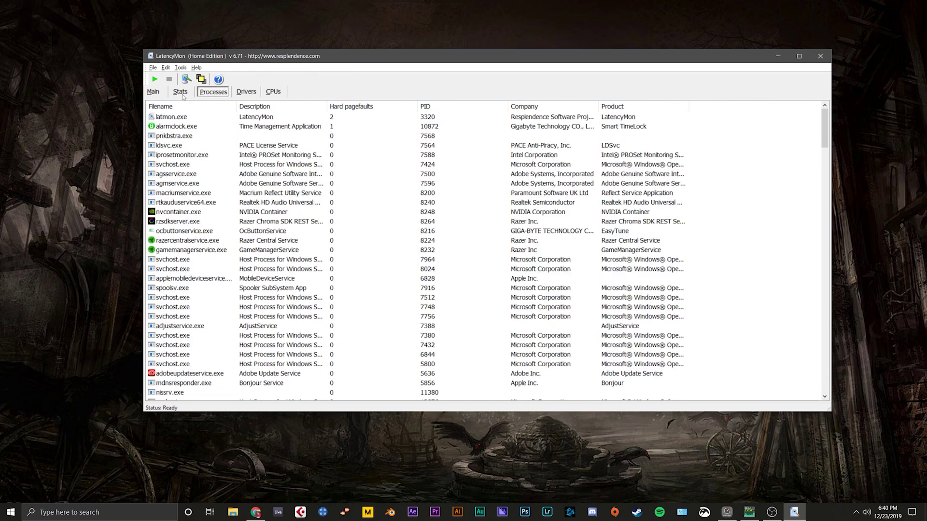
click(183, 94)
click(157, 94)
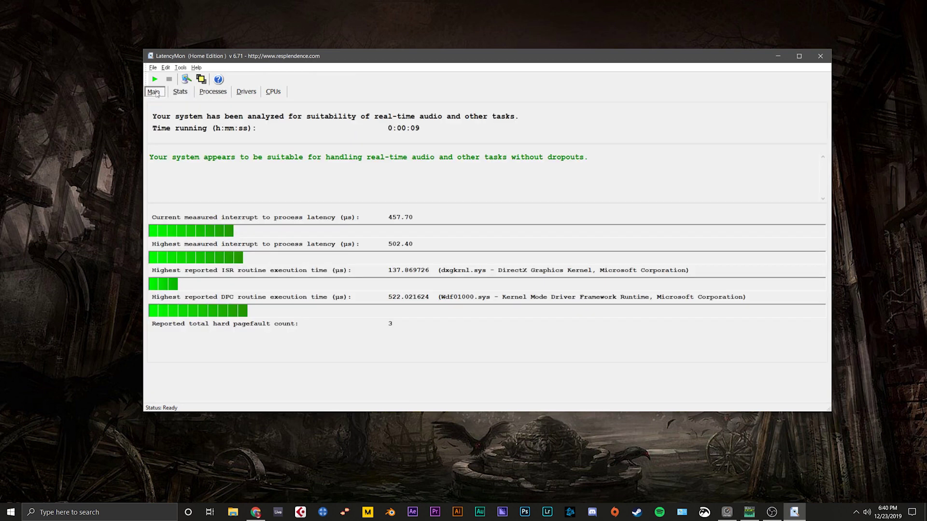